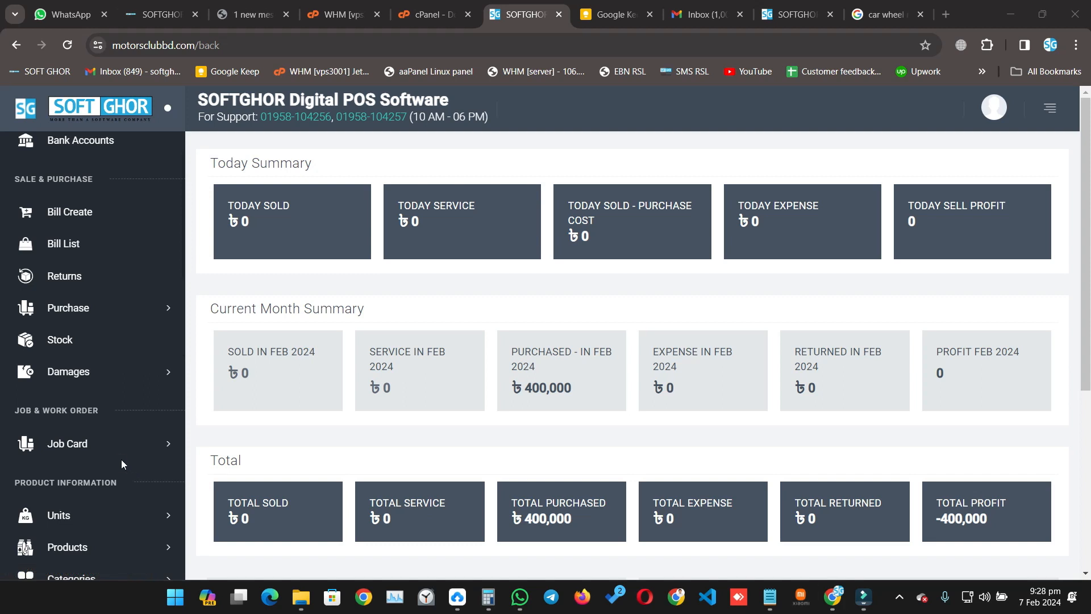
Open the job card list and look over its customer, model, BRTA registration and engine number filters
click(117, 452)
click(87, 505)
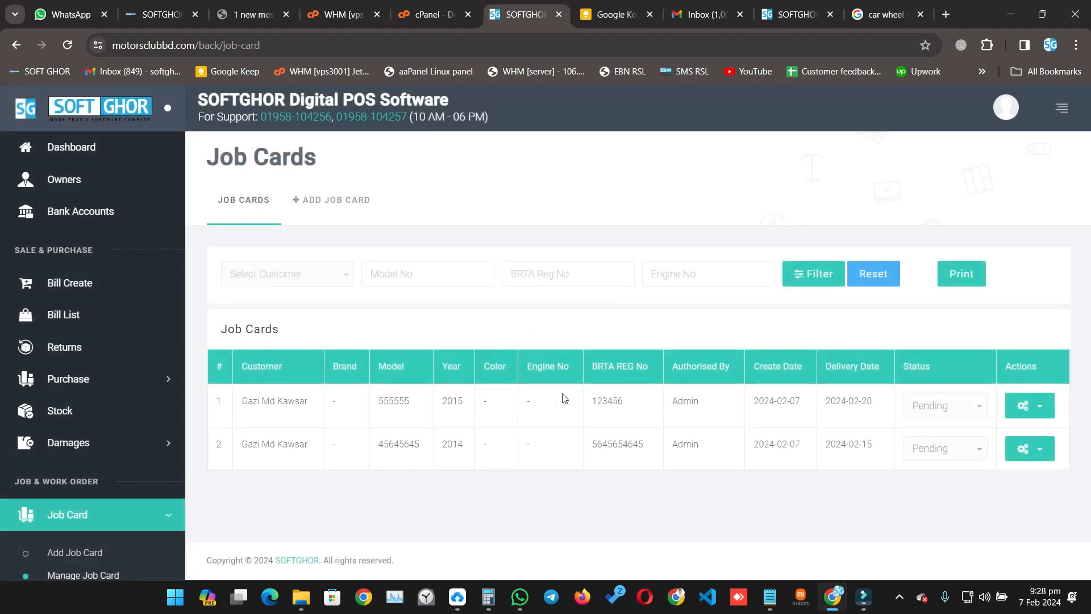
click(271, 405)
click(534, 275)
click(698, 275)
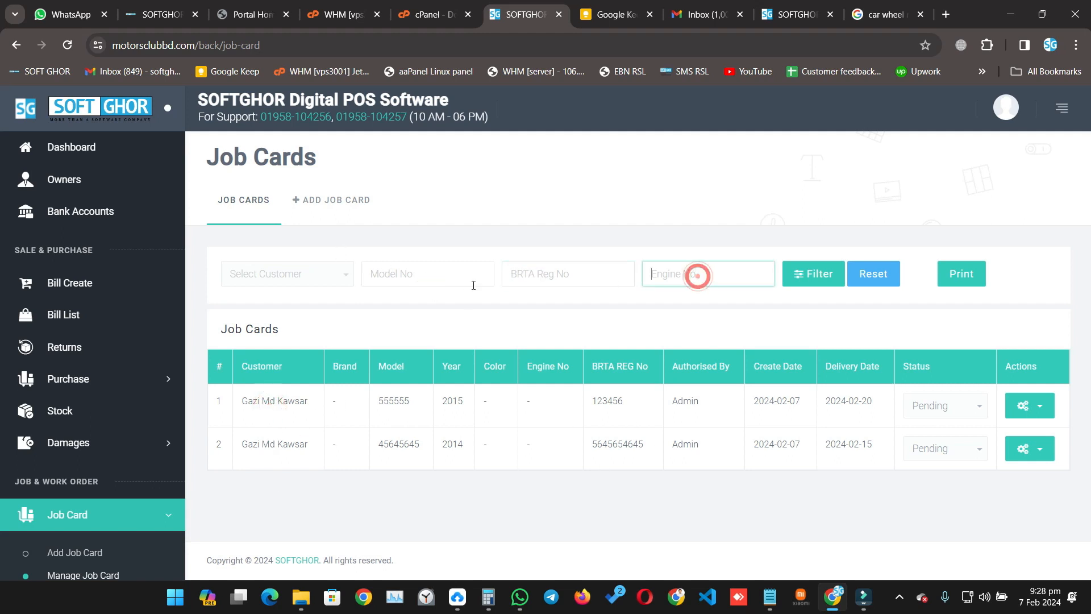
click(271, 281)
Start a new job card and add a new customer with the customer's name, address and phone number
click(341, 203)
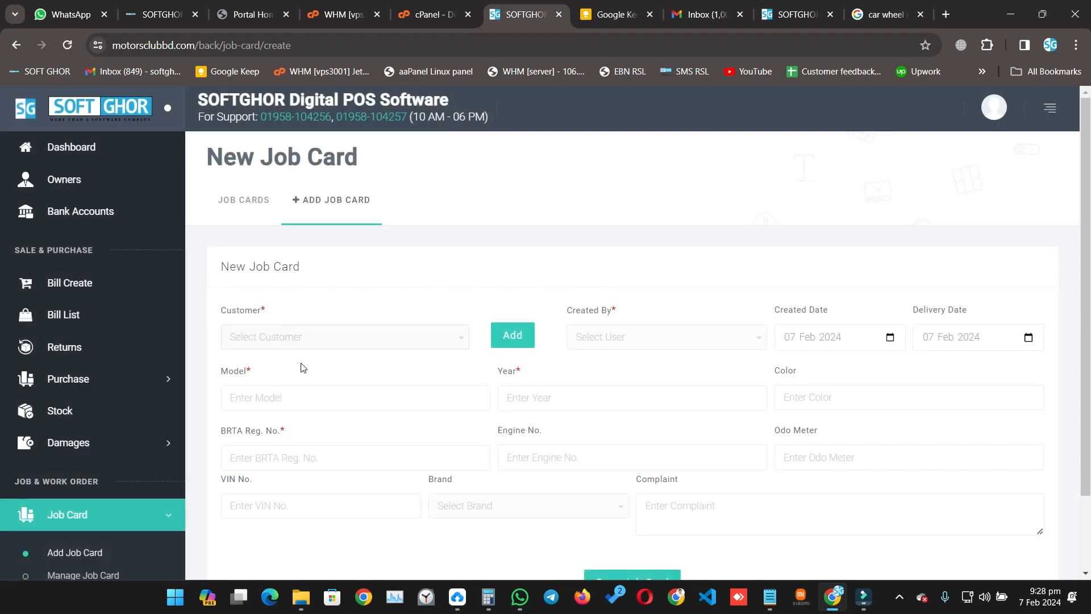
click(309, 338)
click(500, 335)
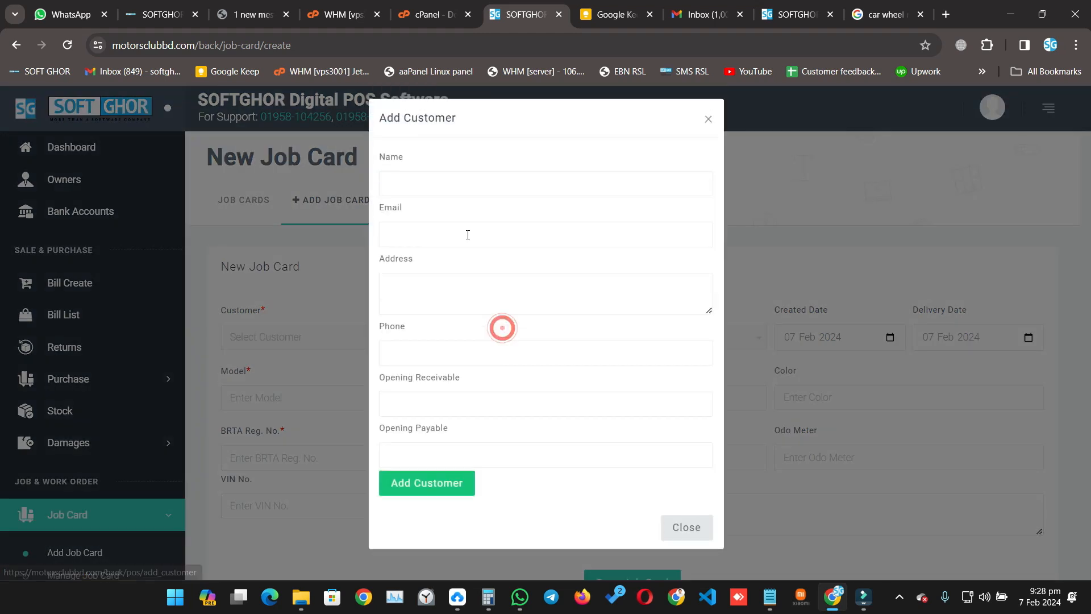
click(406, 189)
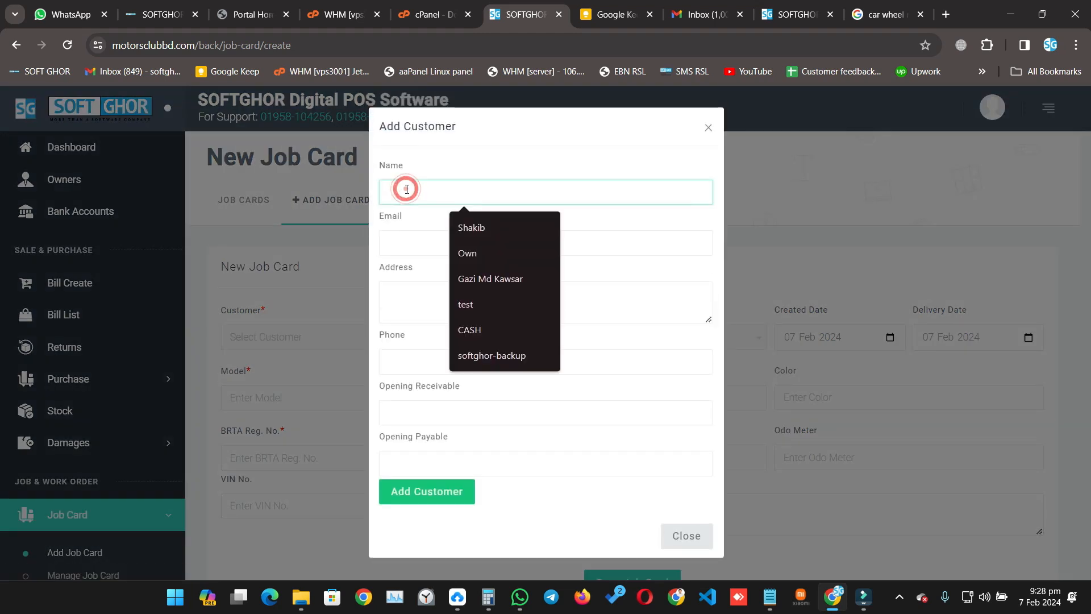
click(475, 230)
click(429, 316)
text(DHaka)
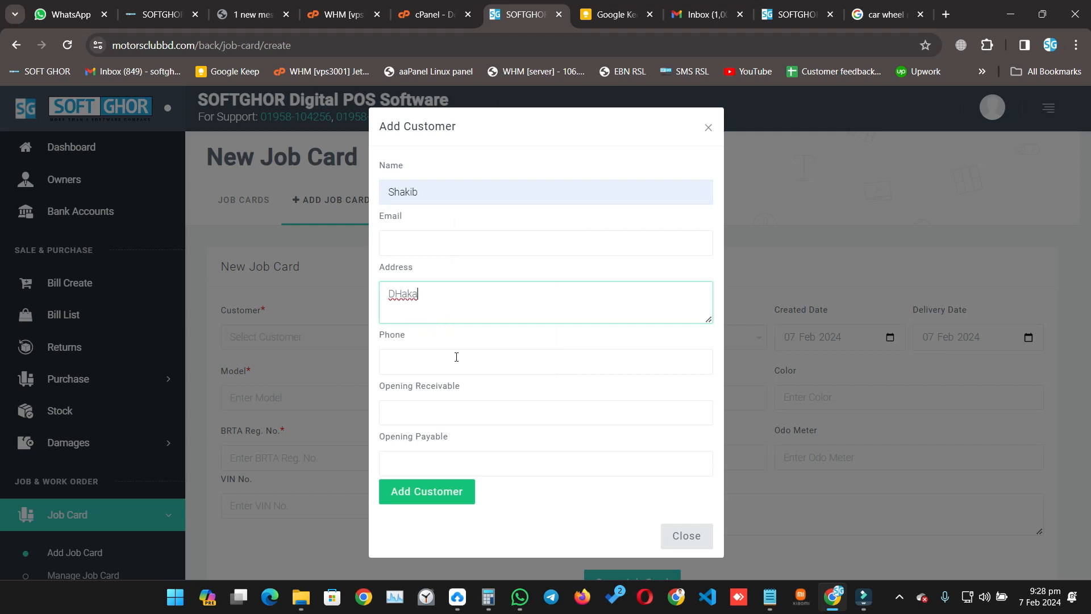
double_click(440, 304)
text(Dh)
click(407, 369)
click(486, 404)
click(435, 492)
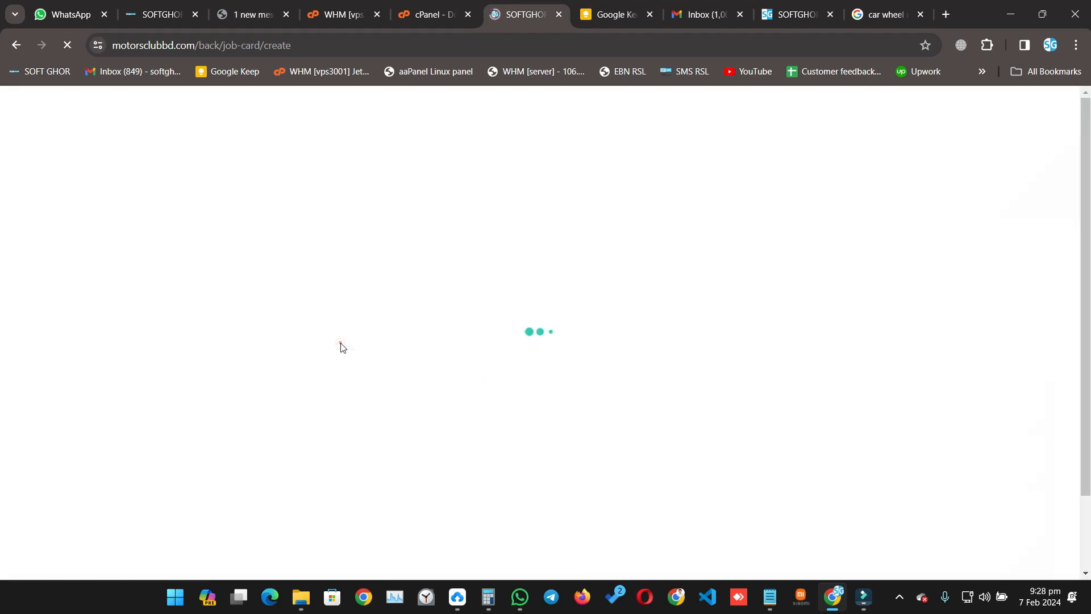
Assign the newly added customer to the job card, with Admin as creator and 28 Feb 2024 as delivery date
click(336, 339)
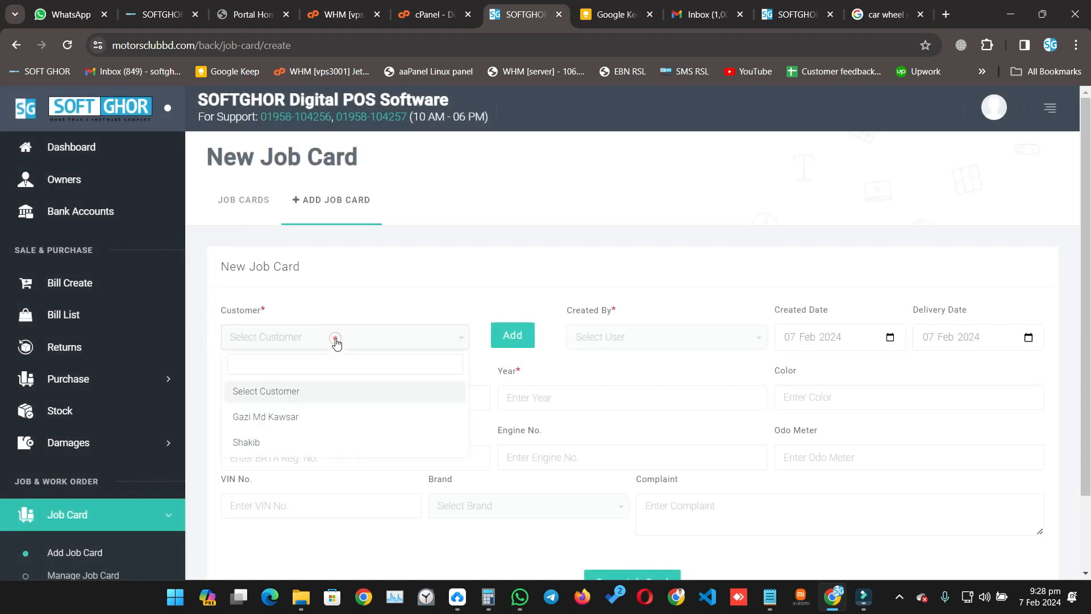
click(264, 450)
click(627, 338)
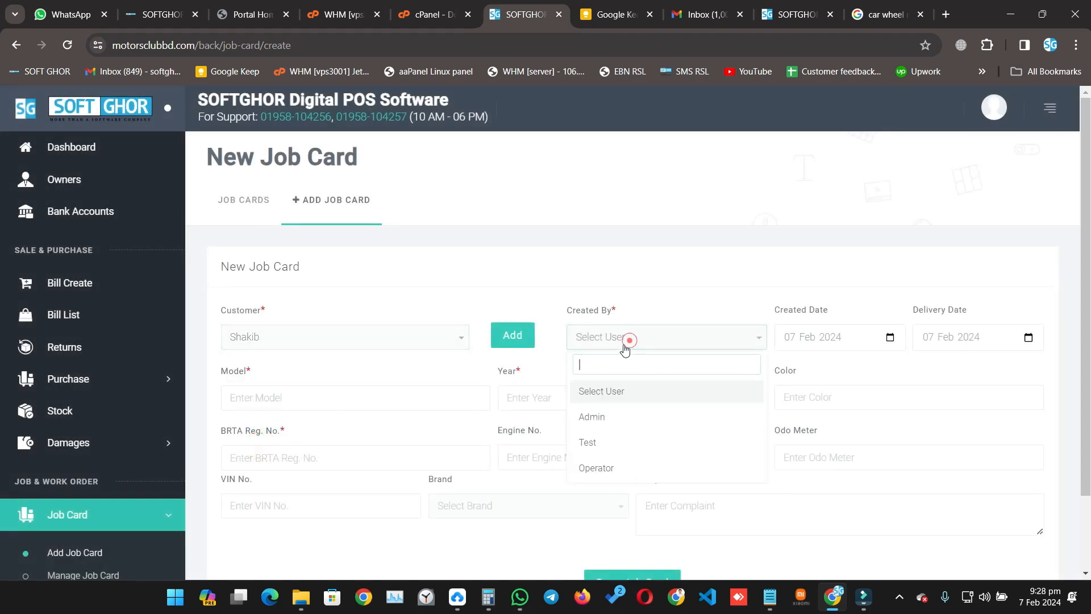
click(598, 420)
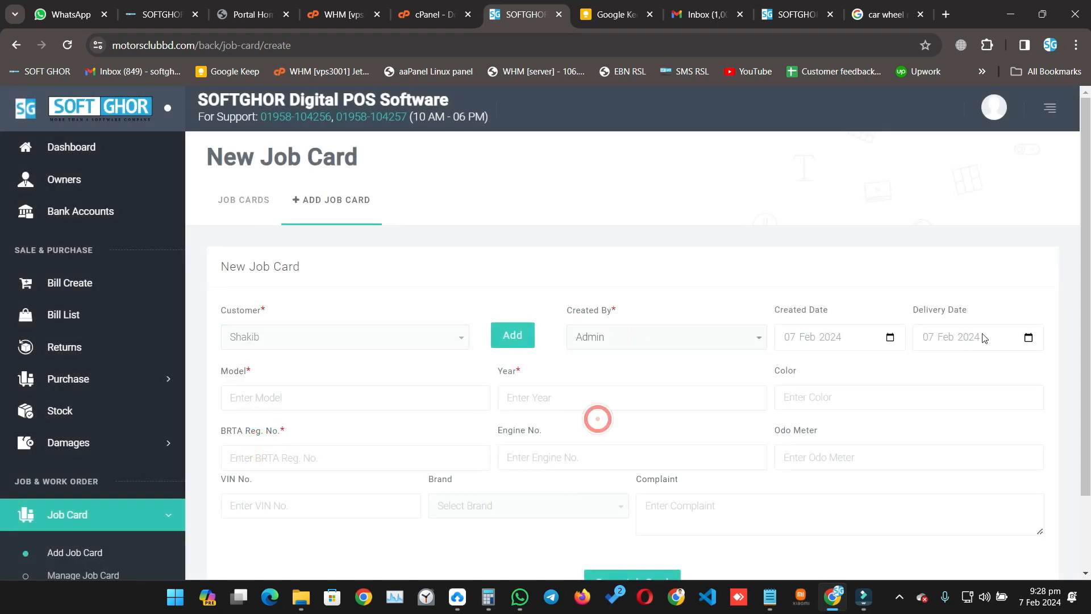
click(1027, 337)
click(990, 494)
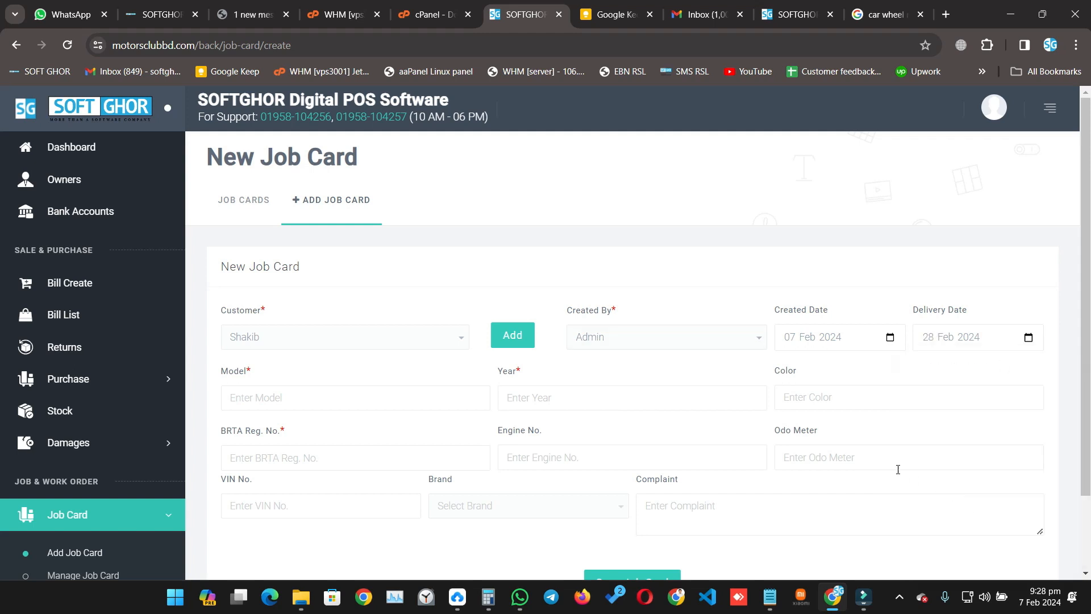
Fill in the job card's model as 123456789, its year as 2015, and the vehicle's BRTA registration number
click(300, 400)
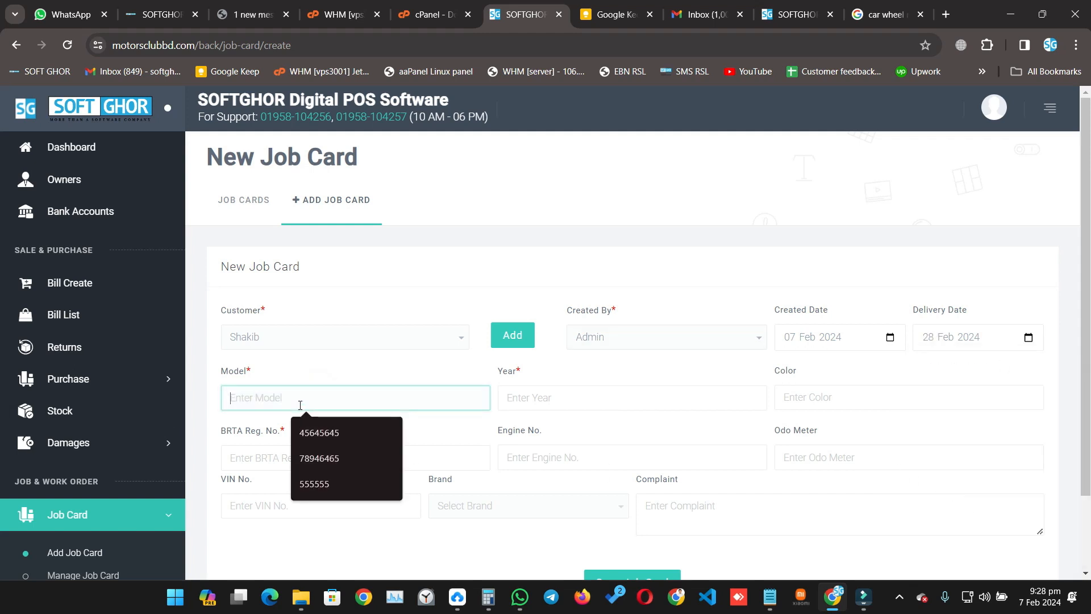
text(123456789)
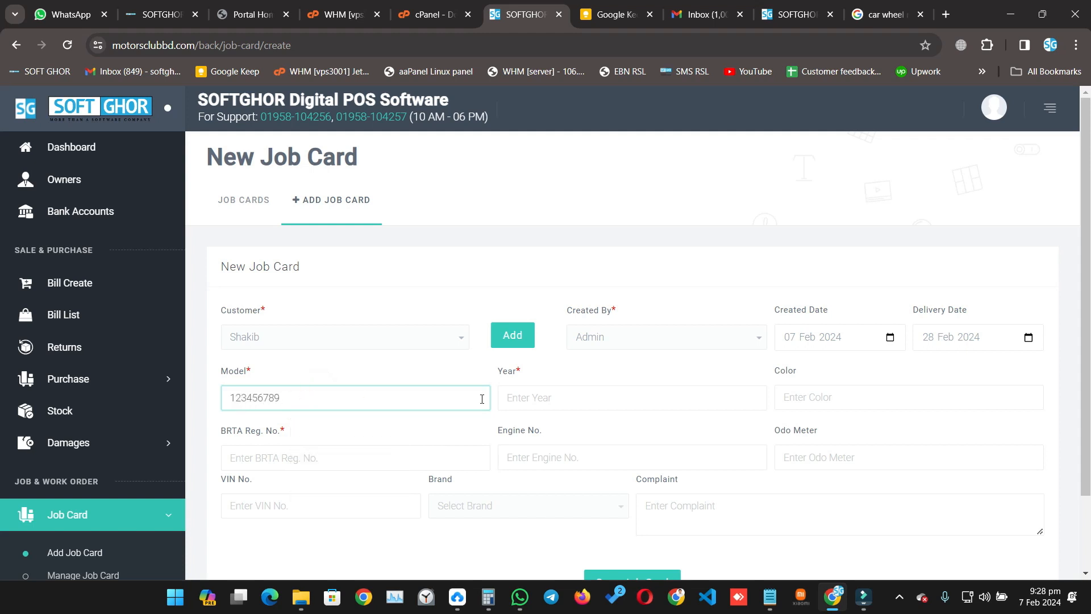
click(514, 398)
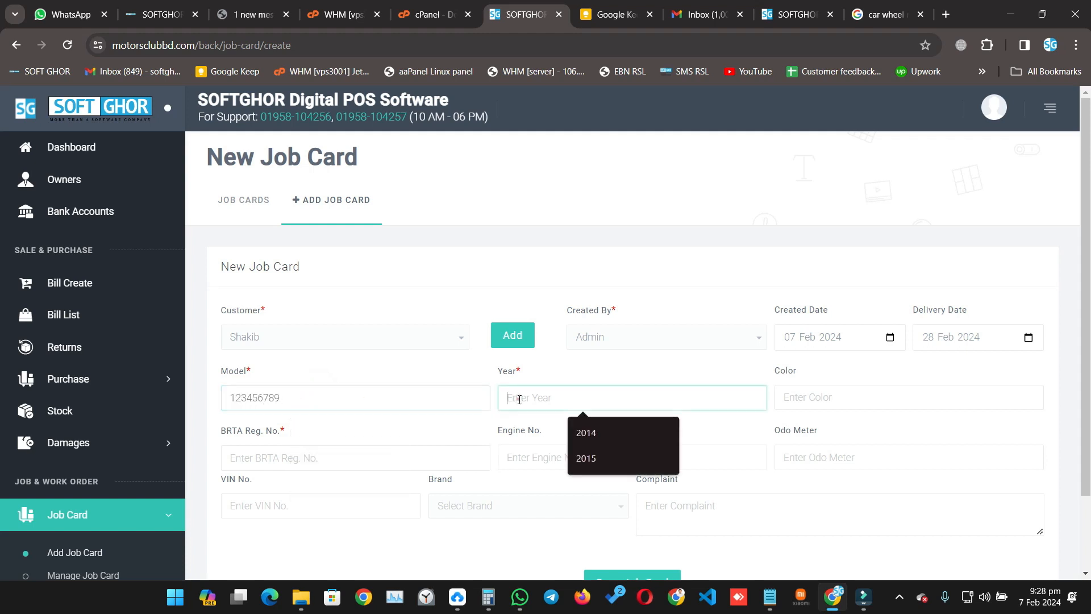
click(585, 457)
click(253, 451)
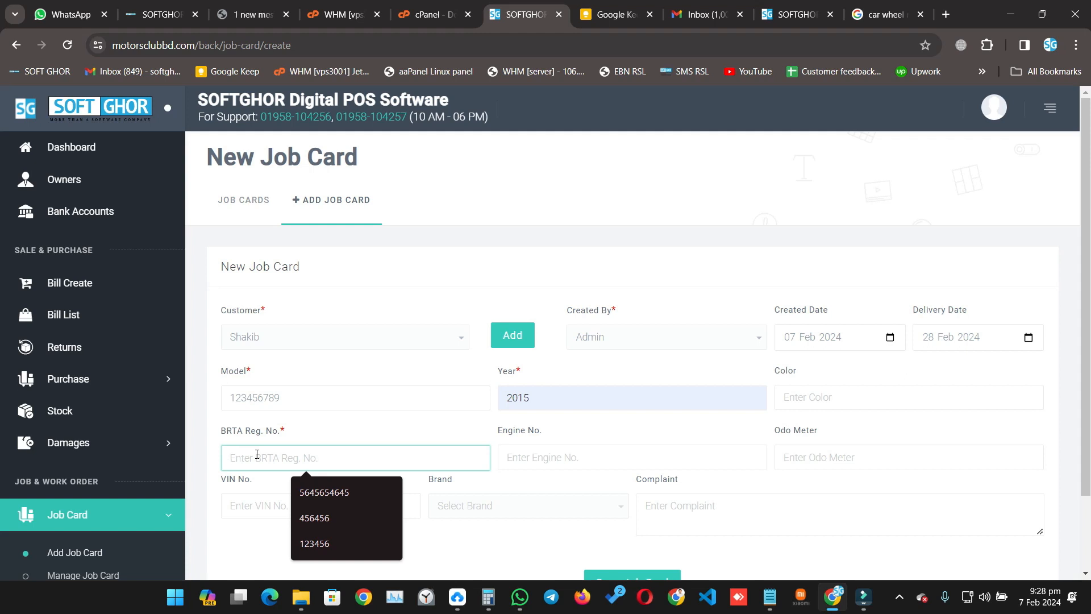
text(411746)
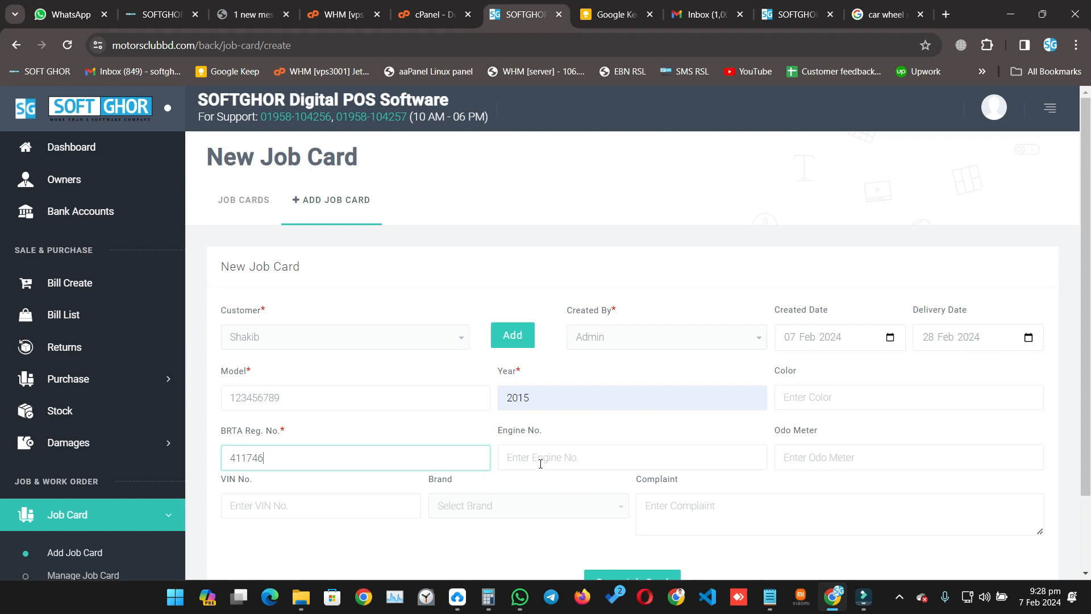
Enter "Some Probelm" as the complaint, leave the optional vehicle fields blank, and save the job card
scroll(591, 465, down, 1)
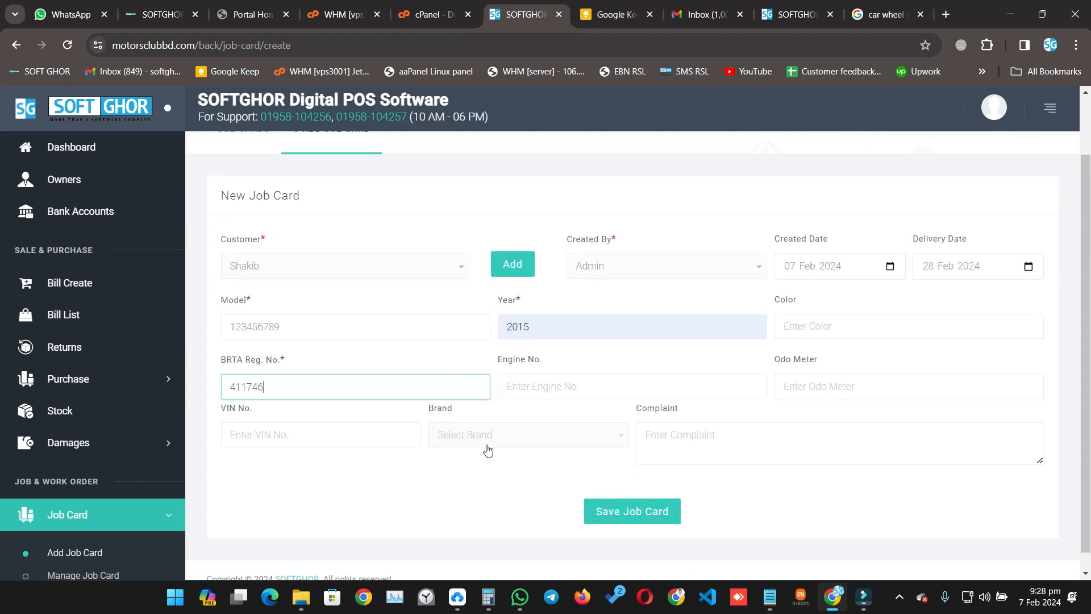
click(565, 384)
click(823, 406)
click(279, 440)
click(525, 434)
click(738, 433)
text(SOme)
key(BackSpace)
key(BackSpace)
key(BackSpace)
key(BackSpace)
text(ome Probelm)
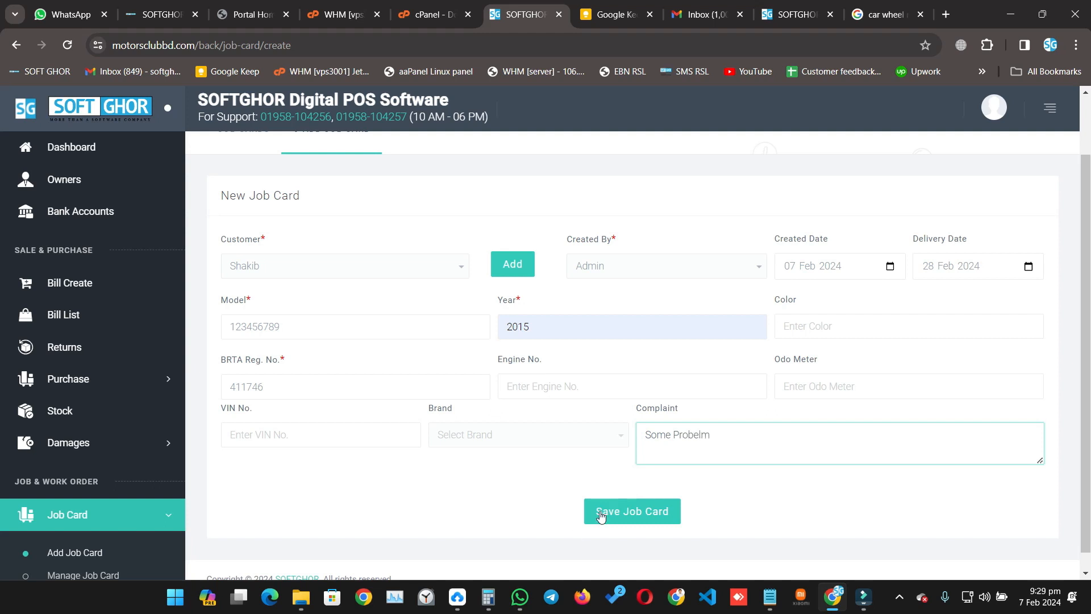
click(602, 514)
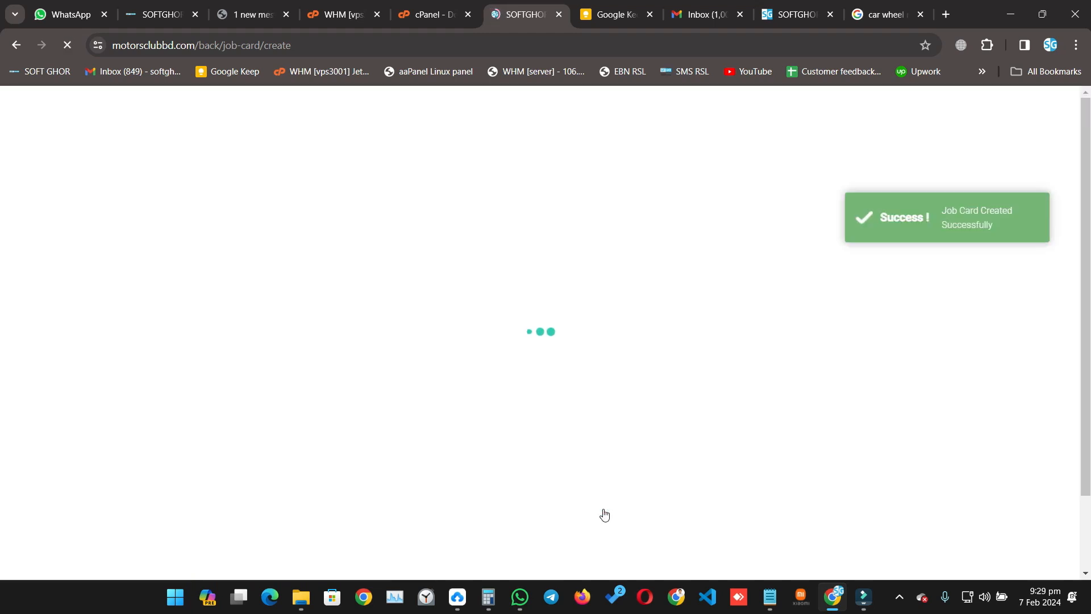
Open the newly created job card from the job card list and review its vehicle details, complaint and repair sections
scroll(97, 466, down, 3)
click(91, 353)
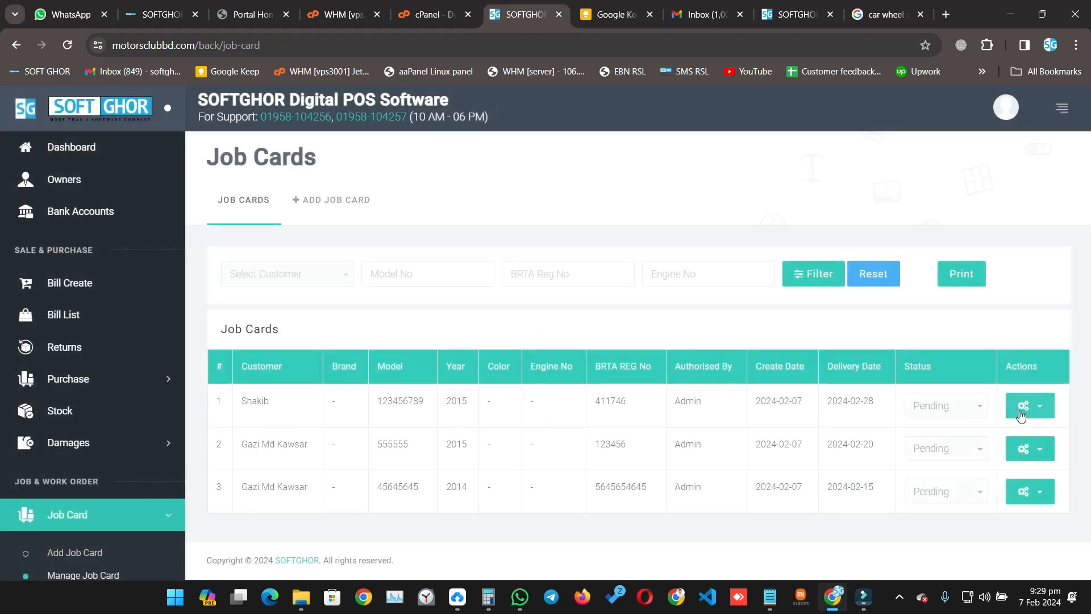
click(1020, 405)
click(1029, 435)
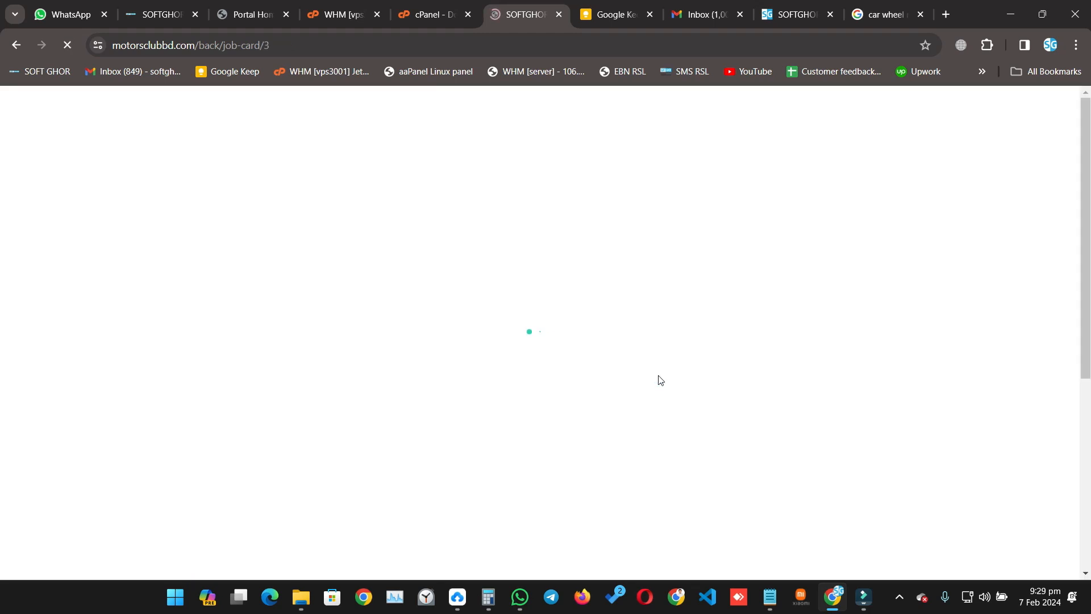
scroll(628, 356, down, 6)
scroll(507, 410, up, 5)
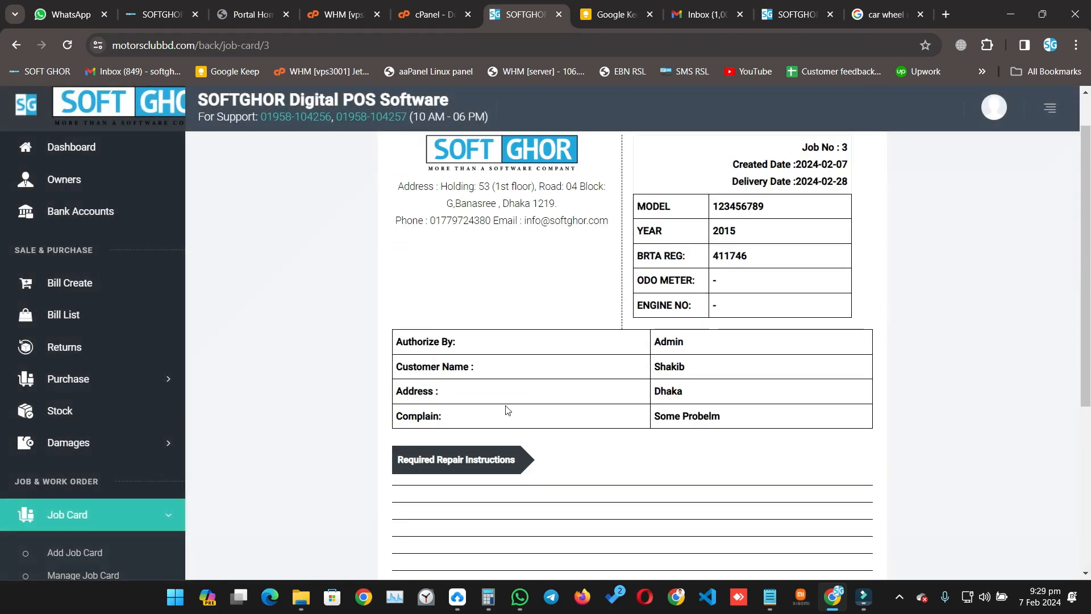
drag(654, 418, 779, 421)
scroll(655, 397, up, 1)
scroll(656, 346, down, 2)
scroll(656, 346, down, 3)
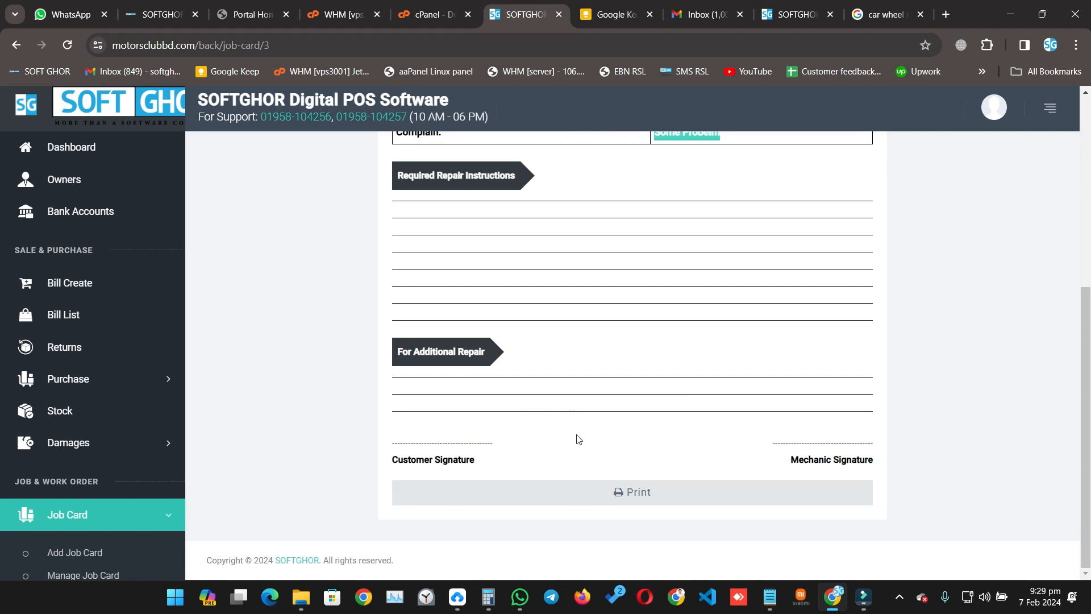
scroll(577, 438, up, 6)
Start a new bill and select the newly added customer and their job card for model 123456789, year 2015
scroll(100, 424, down, 15)
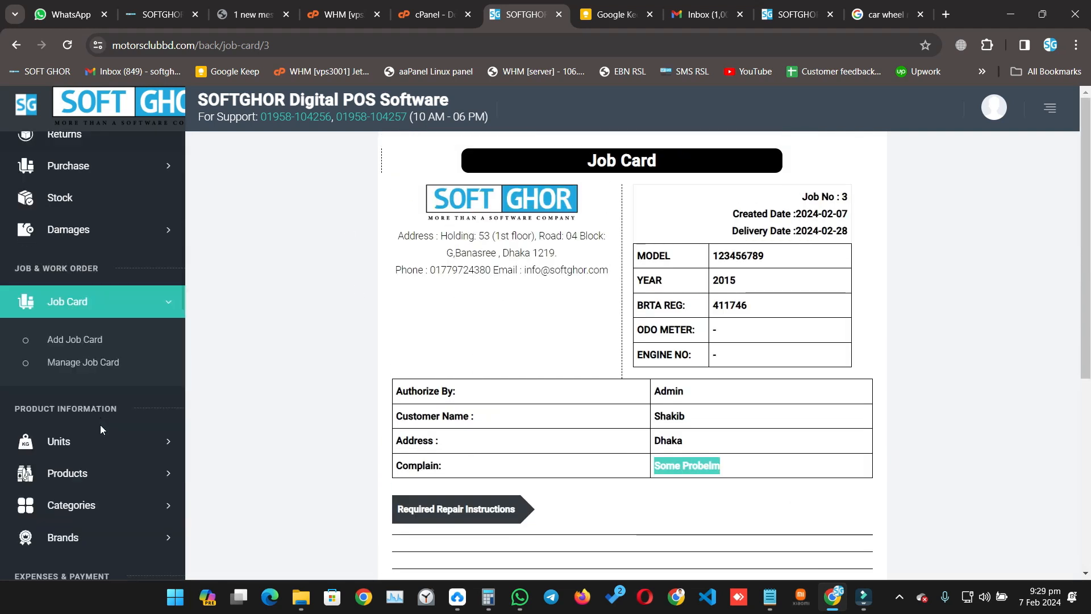
scroll(63, 245, up, 12)
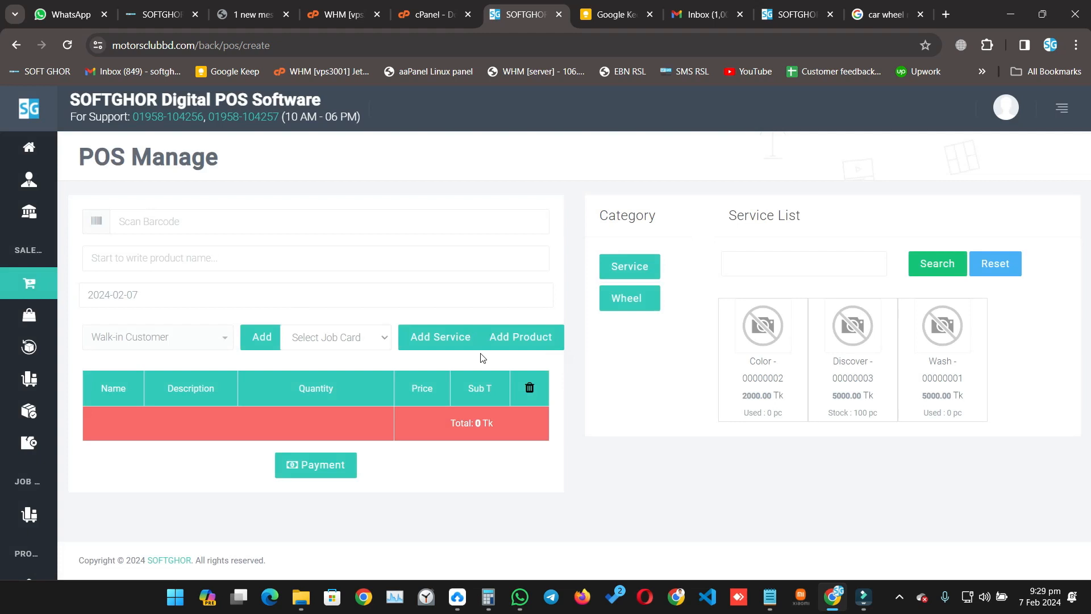
click(344, 339)
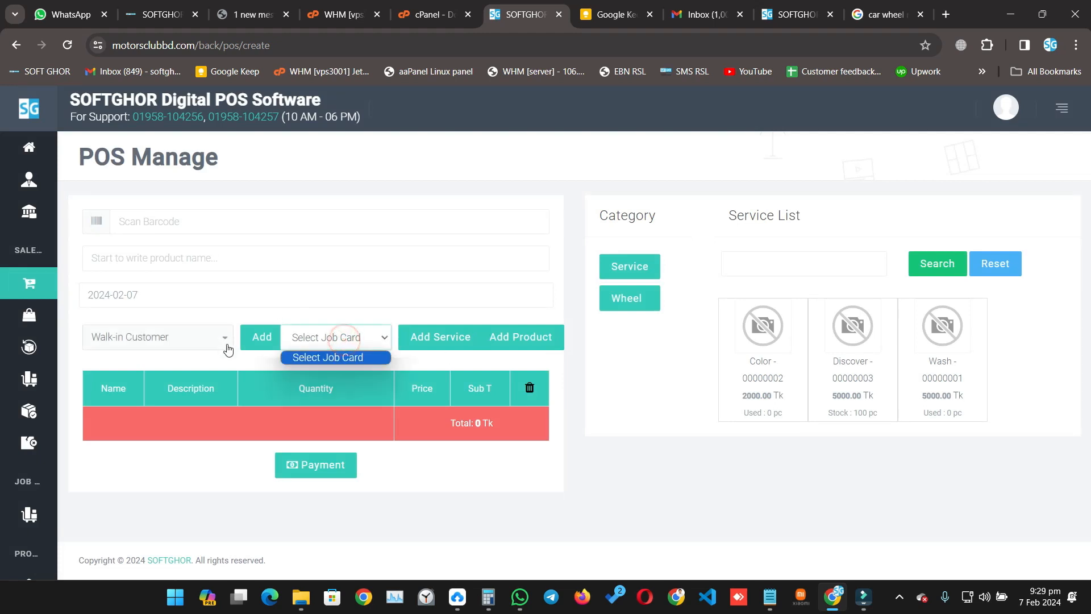
click(199, 344)
click(139, 417)
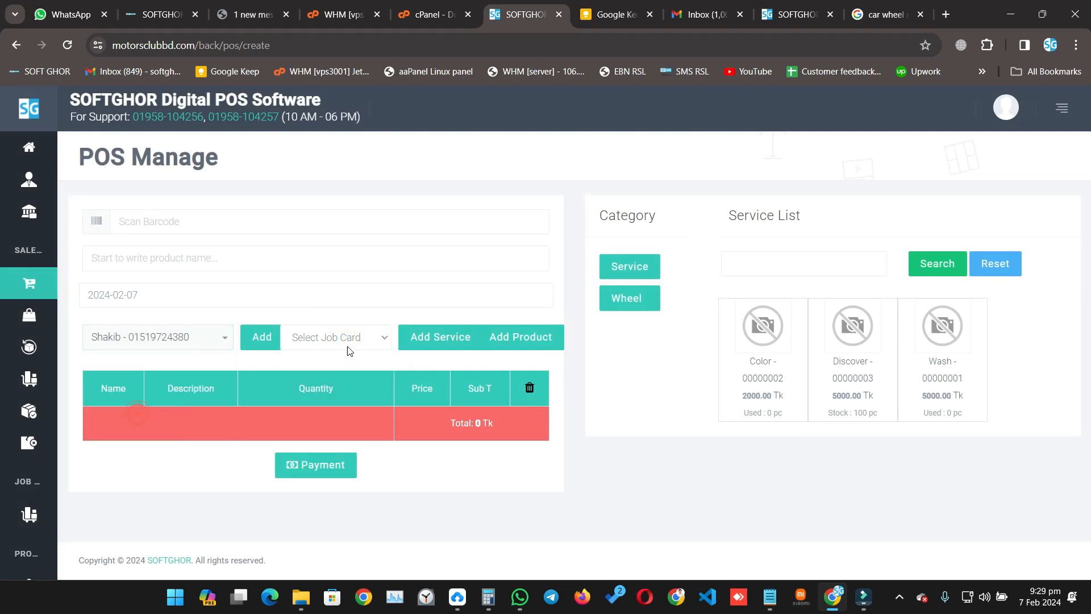
click(347, 339)
click(330, 370)
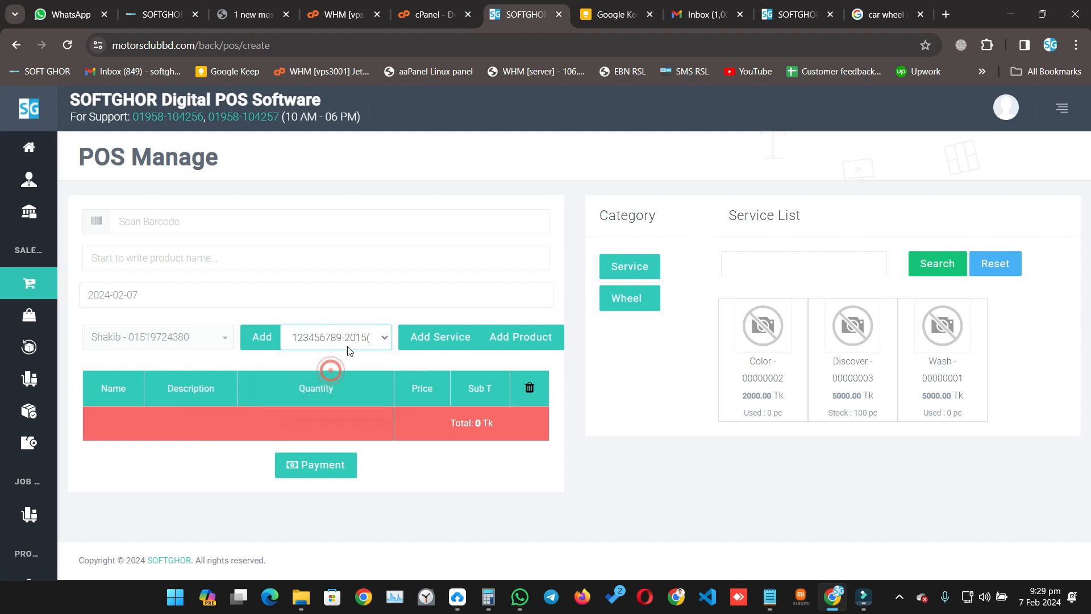
click(316, 341)
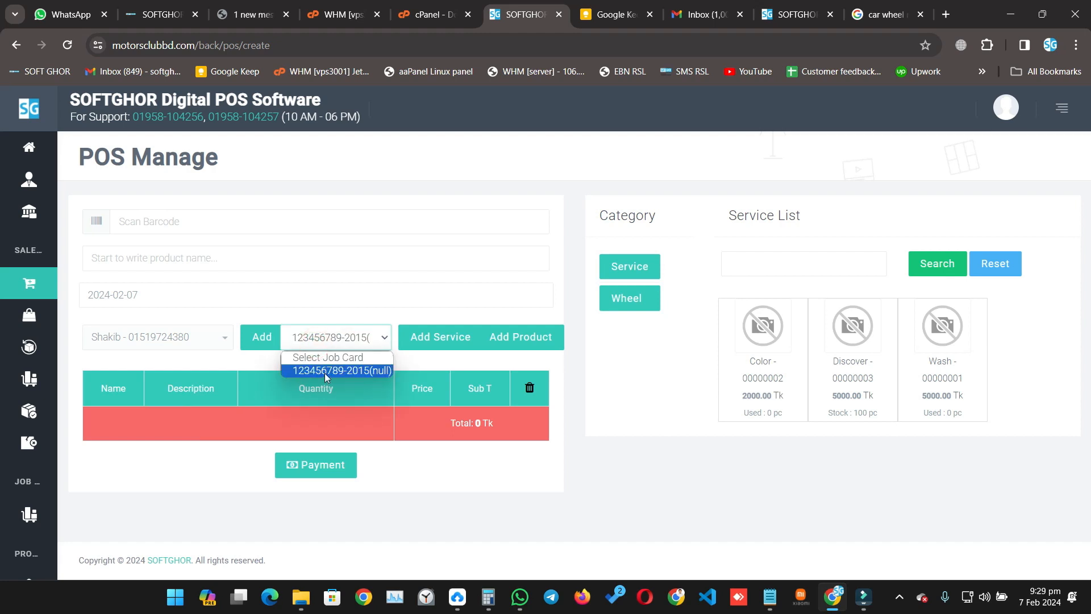
click(325, 373)
Create a service named "Some Service" priced at 10000 and add it to the bill
click(452, 341)
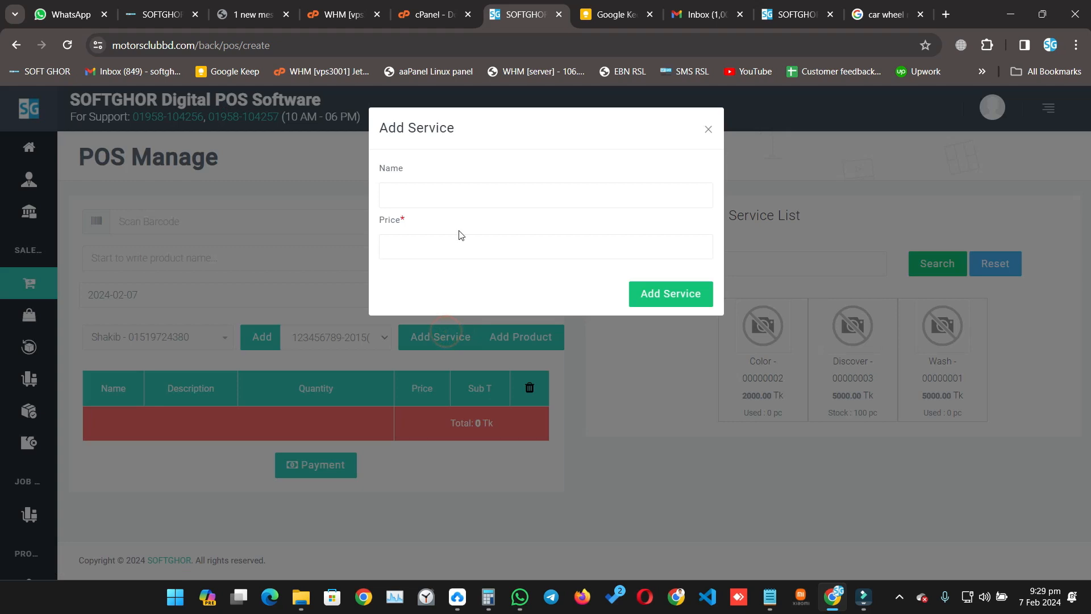
click(414, 197)
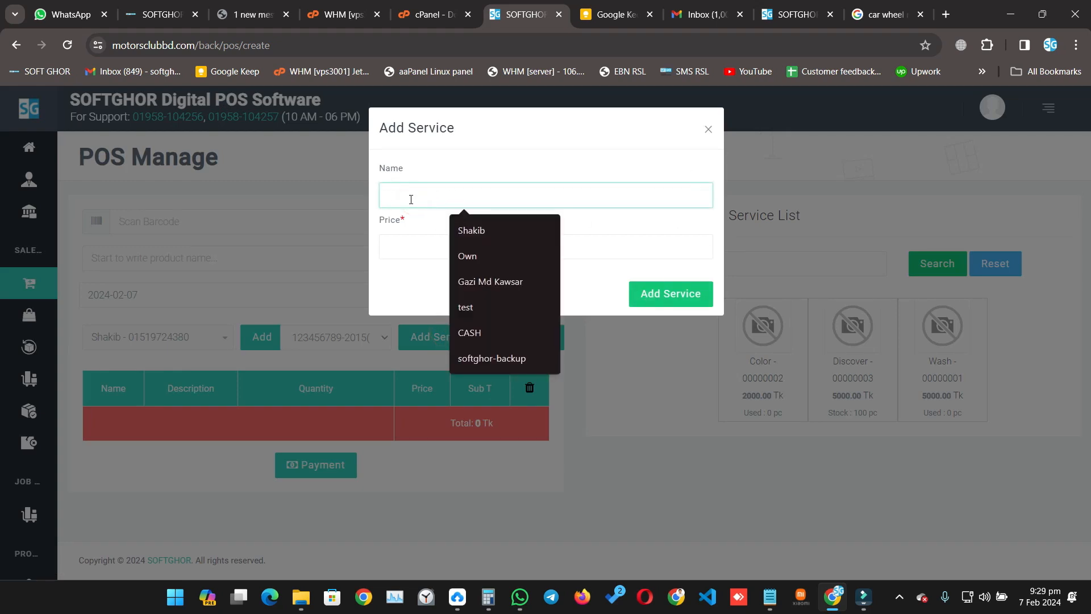
click(410, 199)
text(Some Service)
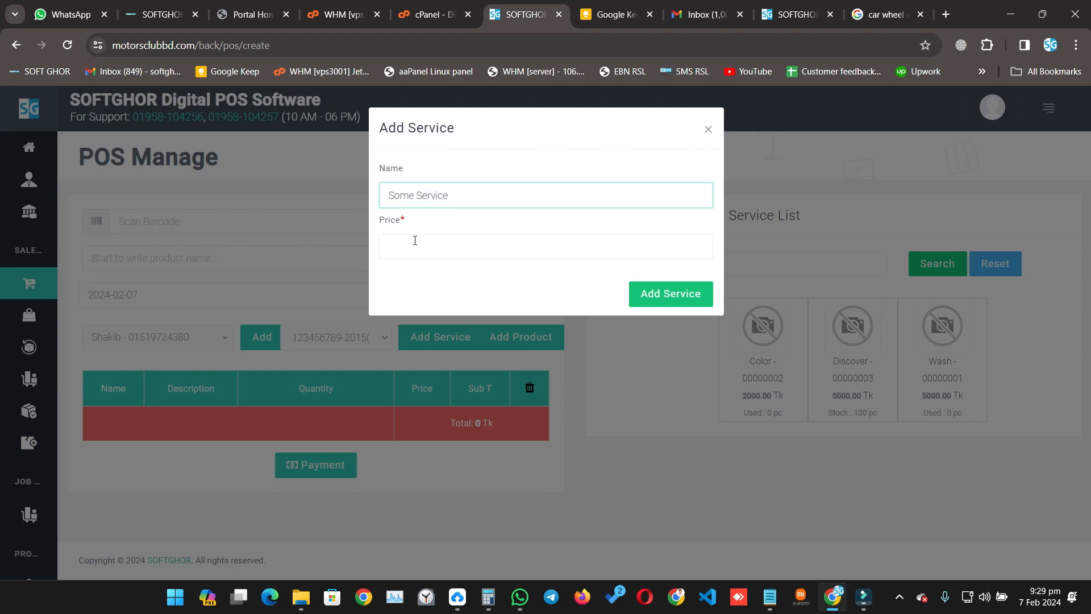
click(415, 240)
text(10000)
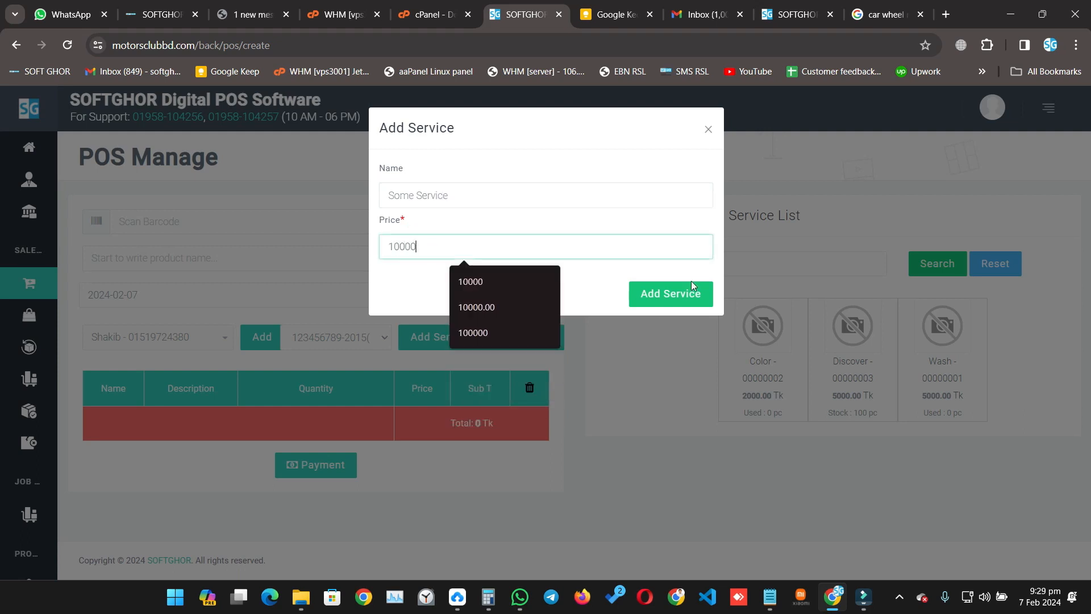
click(685, 298)
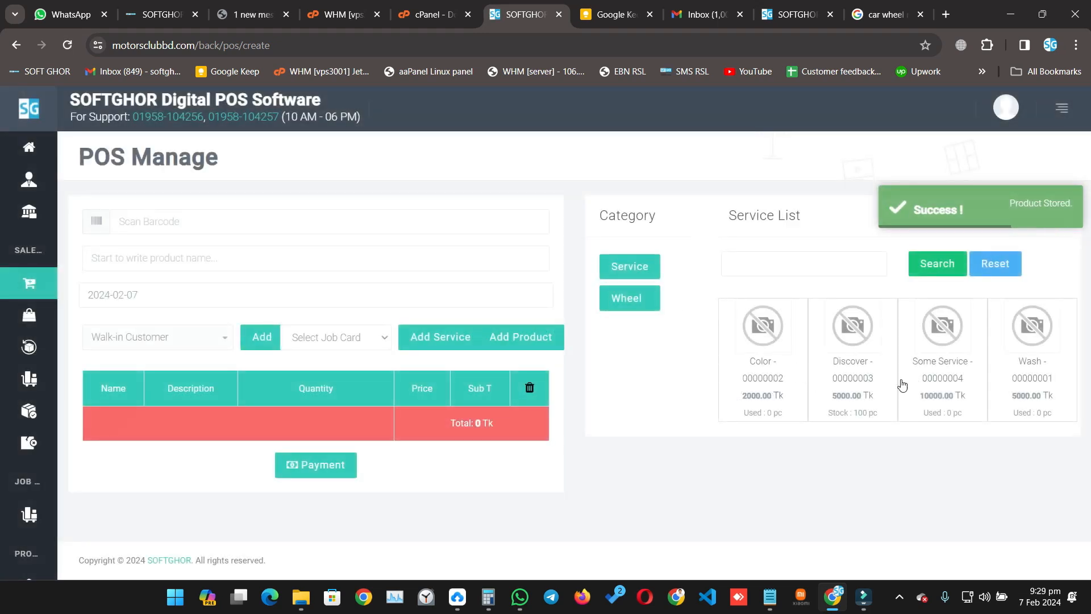
click(922, 363)
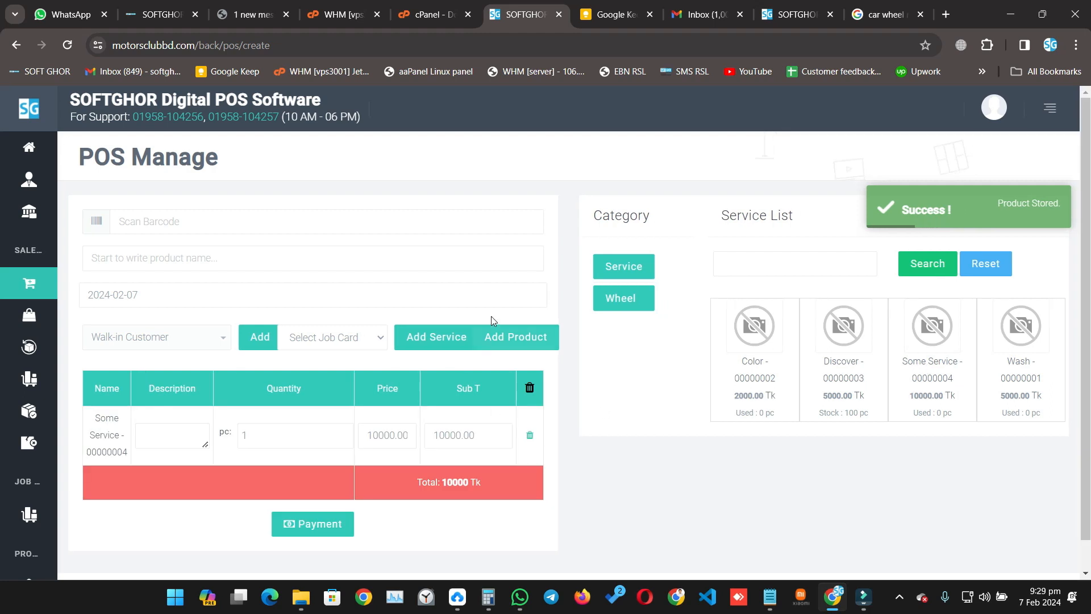
Add the Color and Wash services to the bill
click(766, 364)
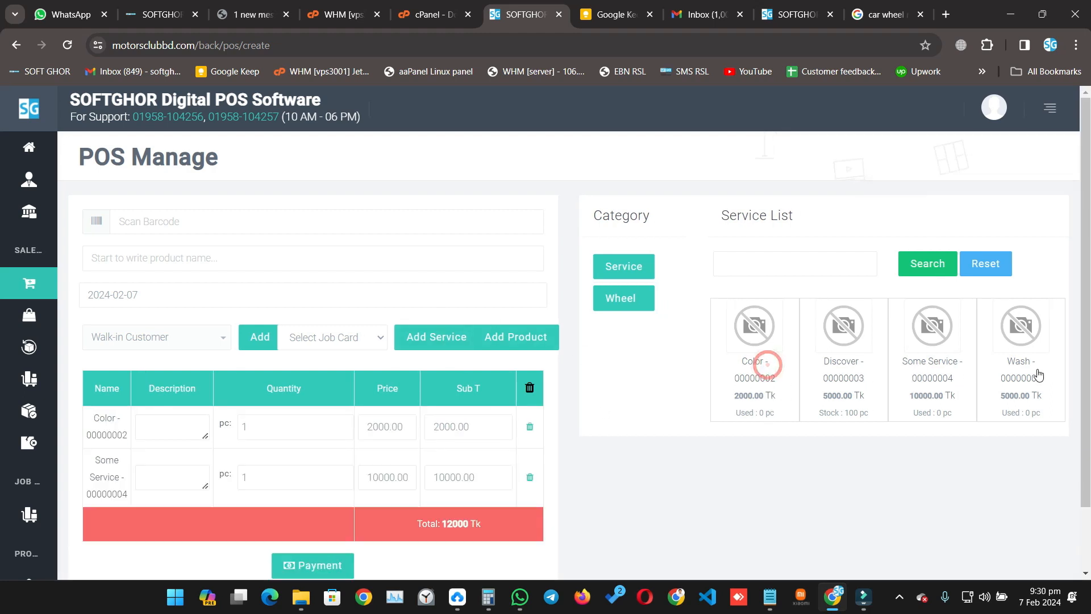
click(988, 389)
Describe the billed services: "sgdfsg" for Wash, "sgdfgd" for Color and "dfgdfgdf" for Some Service
click(187, 429)
scroll(176, 420, down, 2)
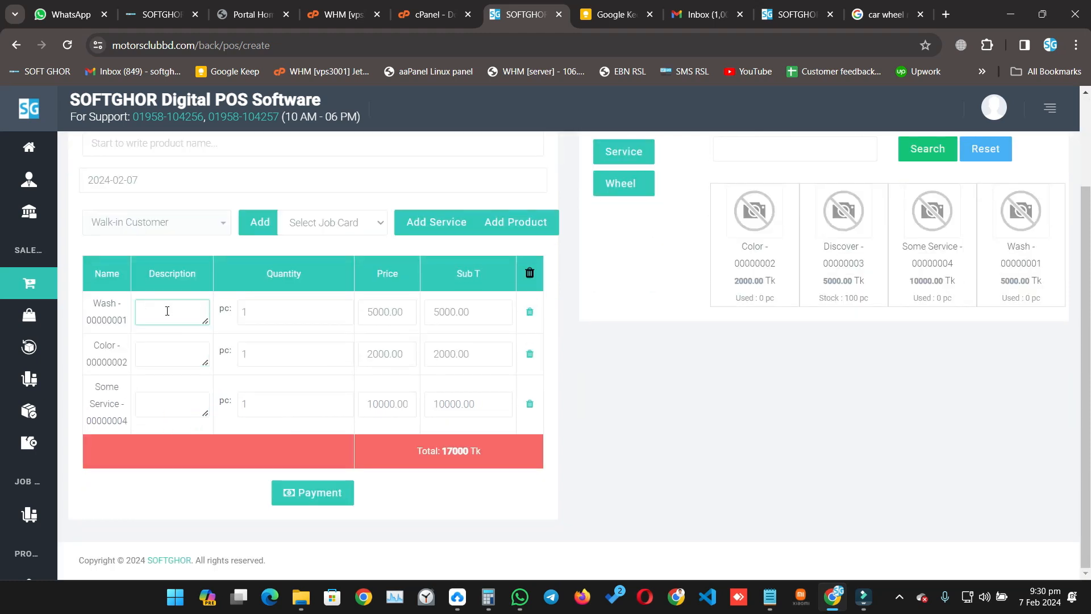
click(176, 353)
text(sgdfgd)
click(167, 402)
text(dfgdfgdf)
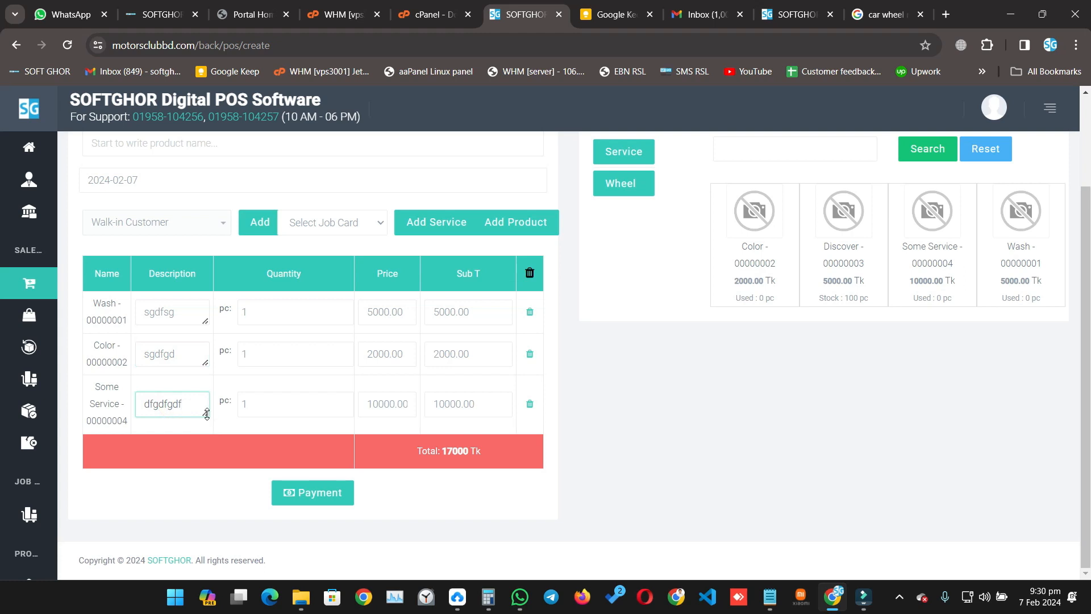
Set the billed prices to 4000 for Wash, 1500 for Color and 500 for Some Service
click(268, 311)
double_click(379, 311)
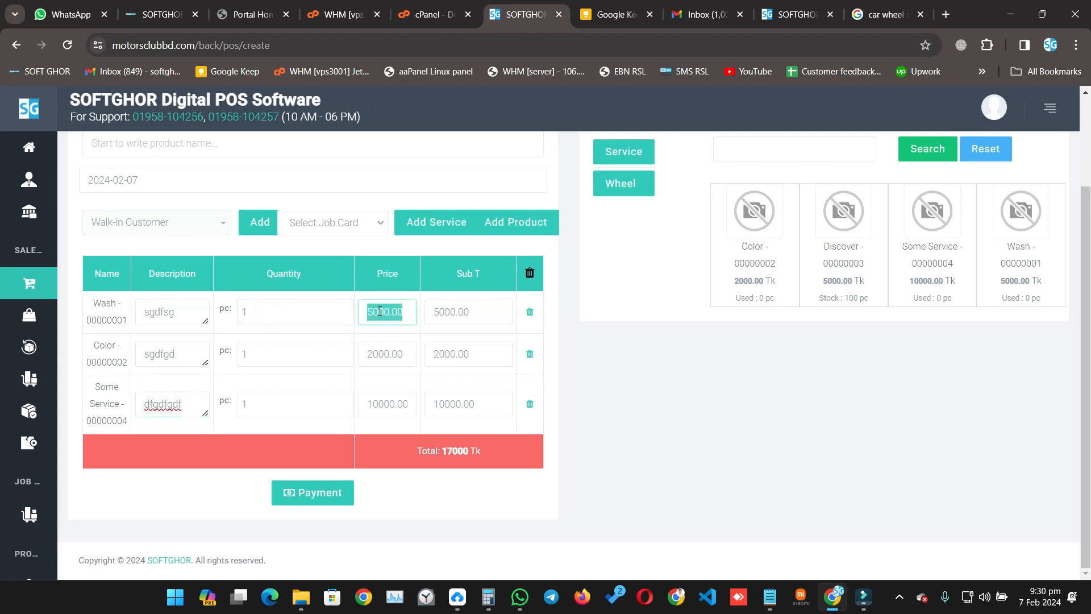
text(4000)
double_click(371, 353)
text(1500)
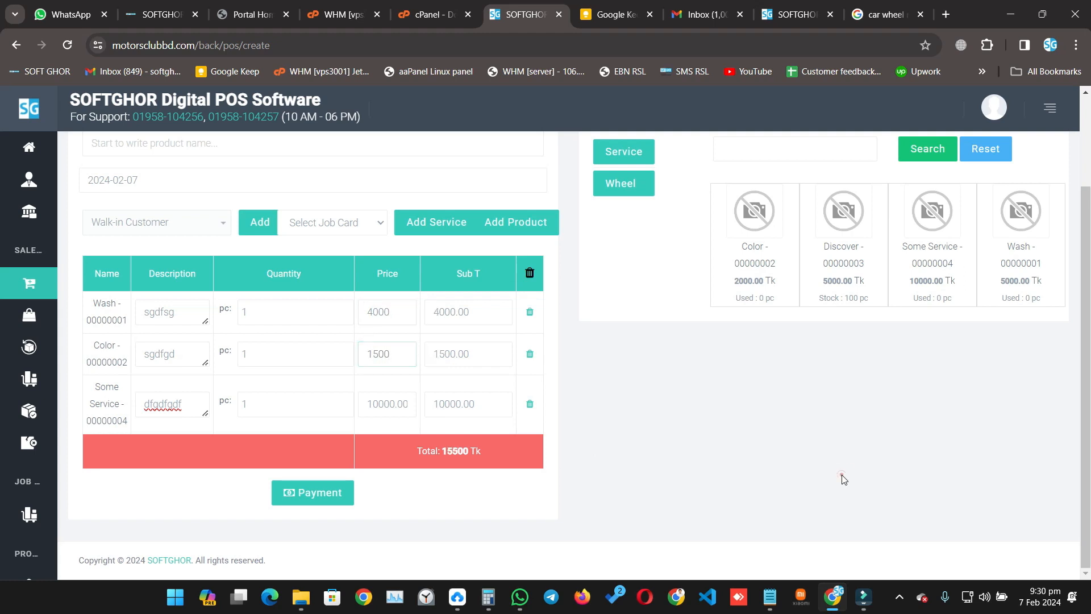
click(841, 478)
click(384, 406)
double_click(385, 408)
text(500)
click(763, 388)
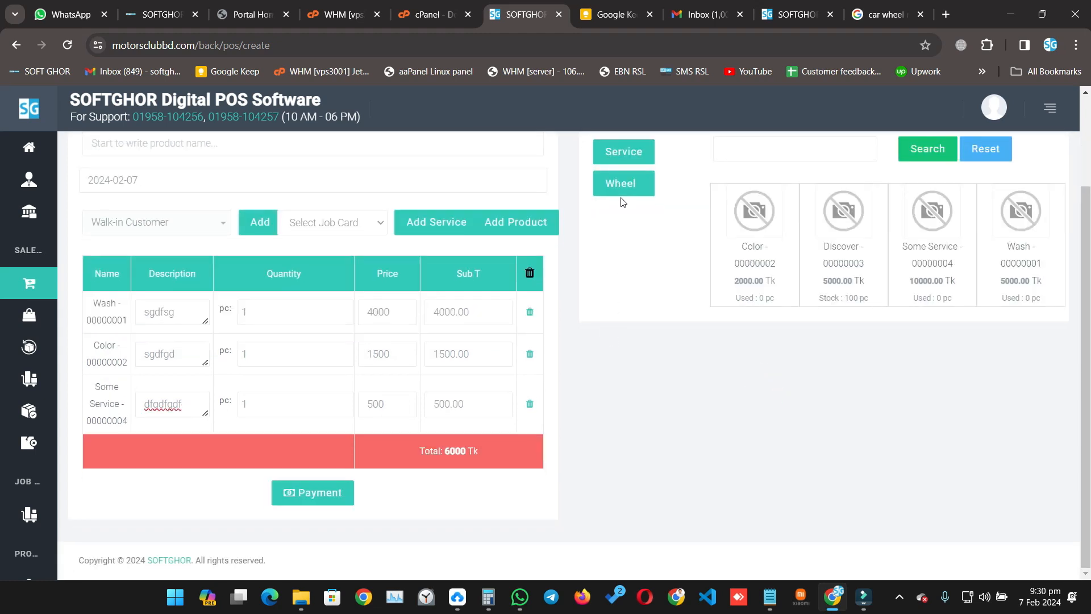
Start a new product from the bill, named "Chain" and assigned to the Wheel category
click(619, 190)
click(537, 221)
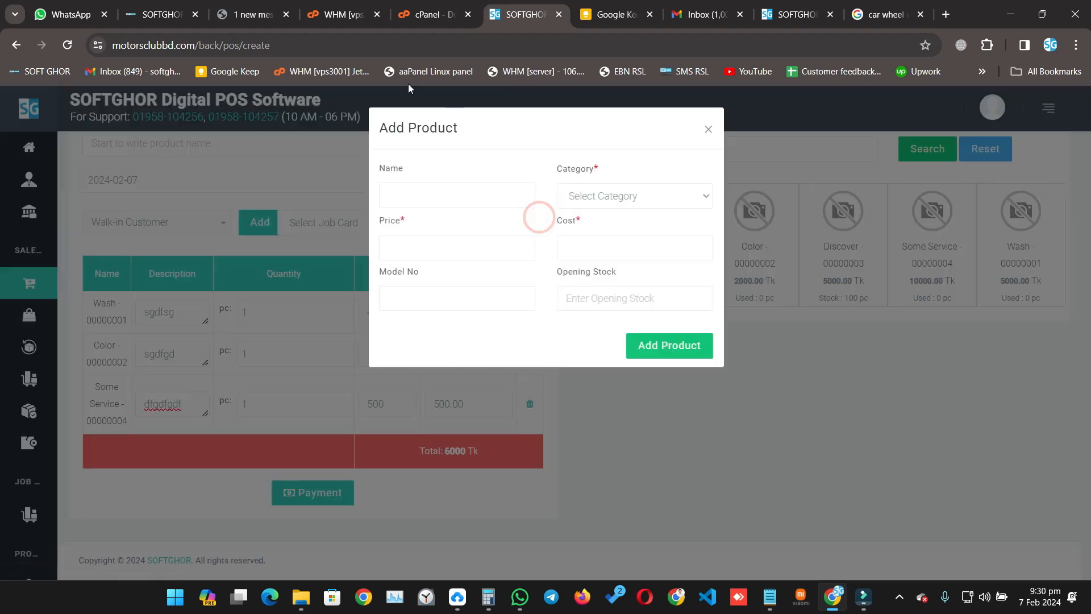
click(478, 200)
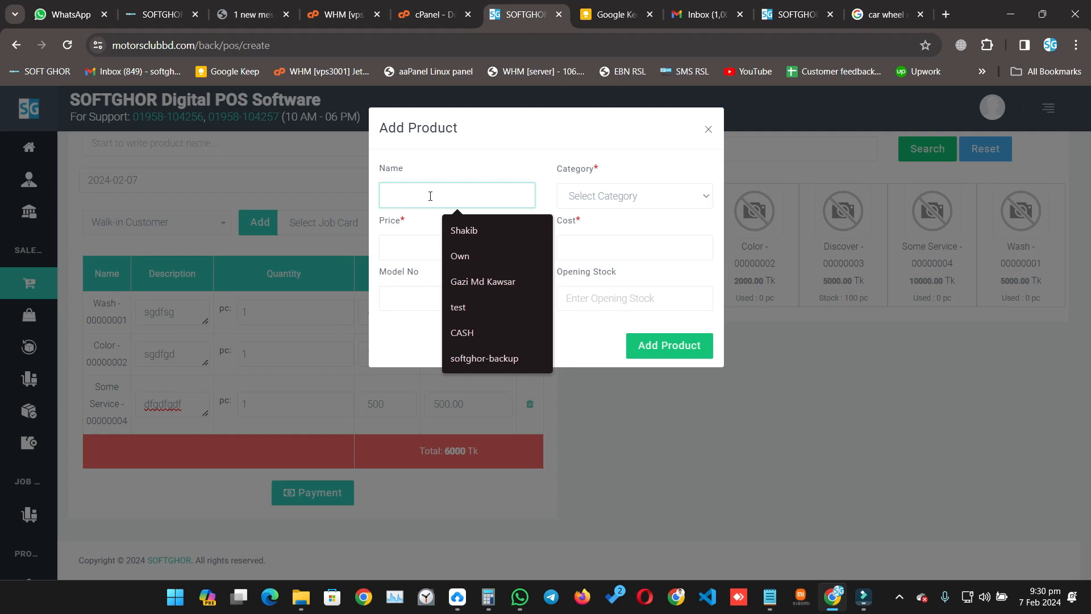
text(Chain)
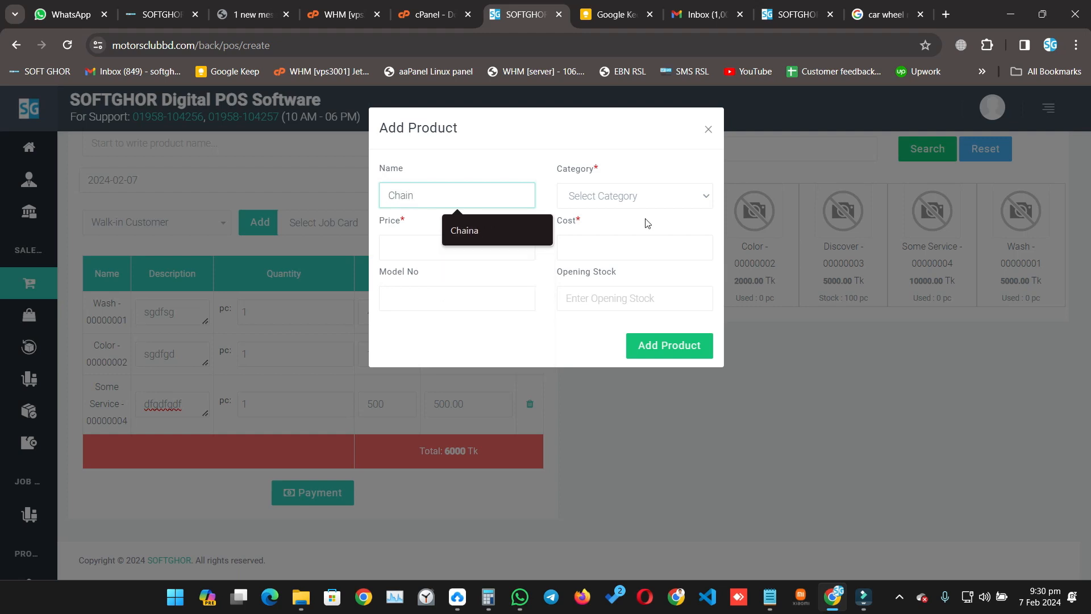
click(634, 207)
click(594, 241)
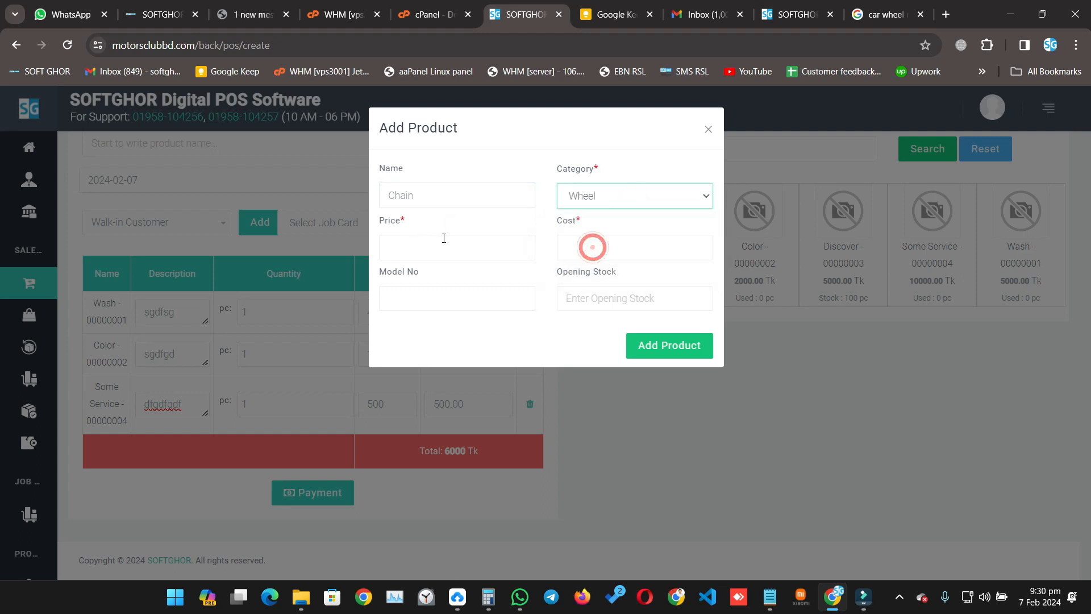
Give the new product a price of 500, a cost of 400 and an opening stock of 100, and save it
click(428, 256)
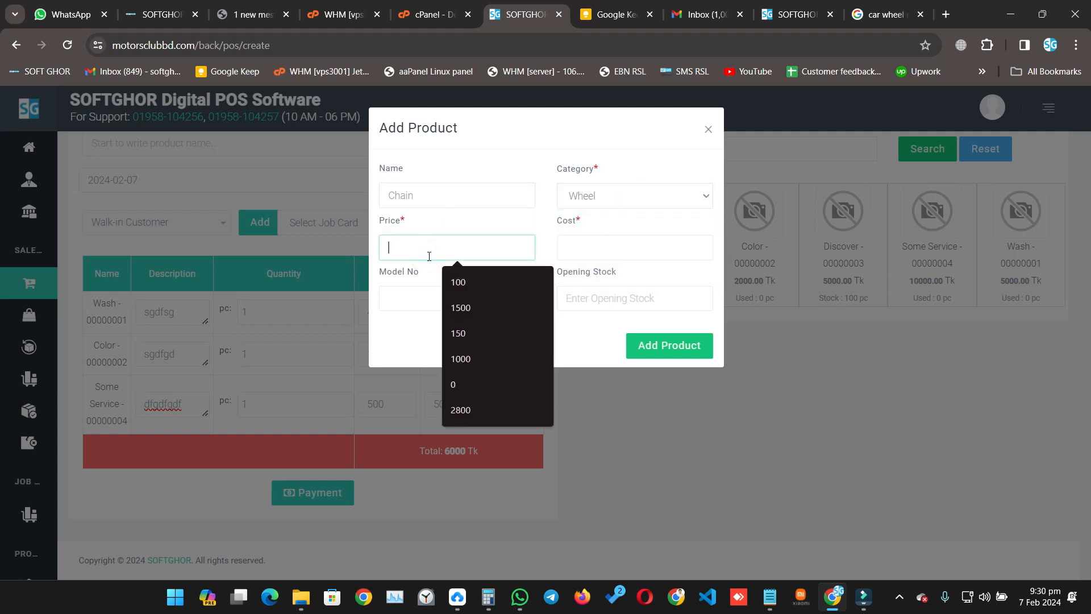
text(500)
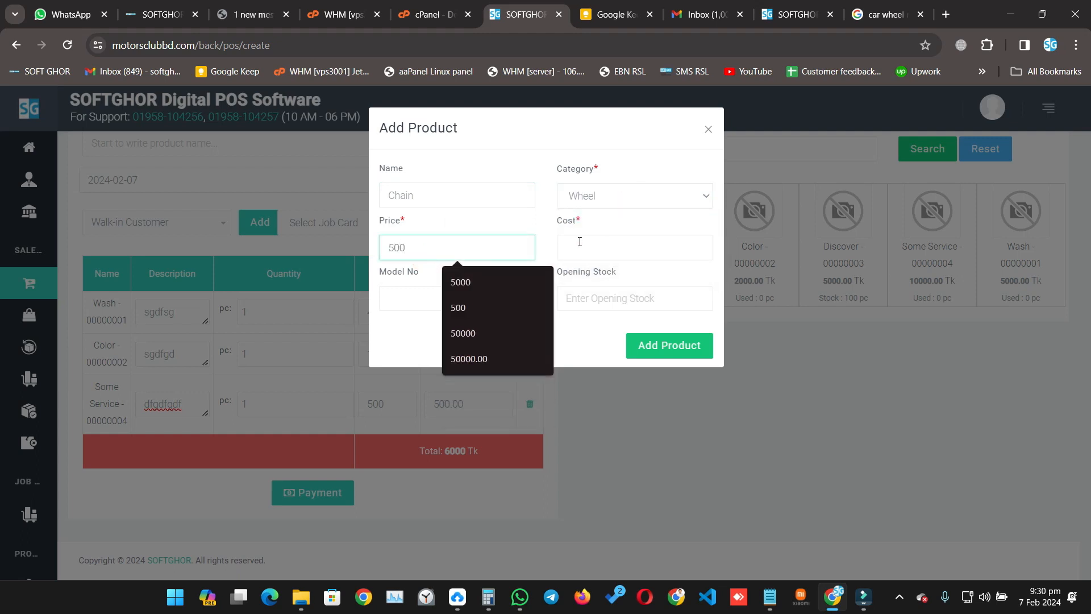
click(580, 242)
text(400)
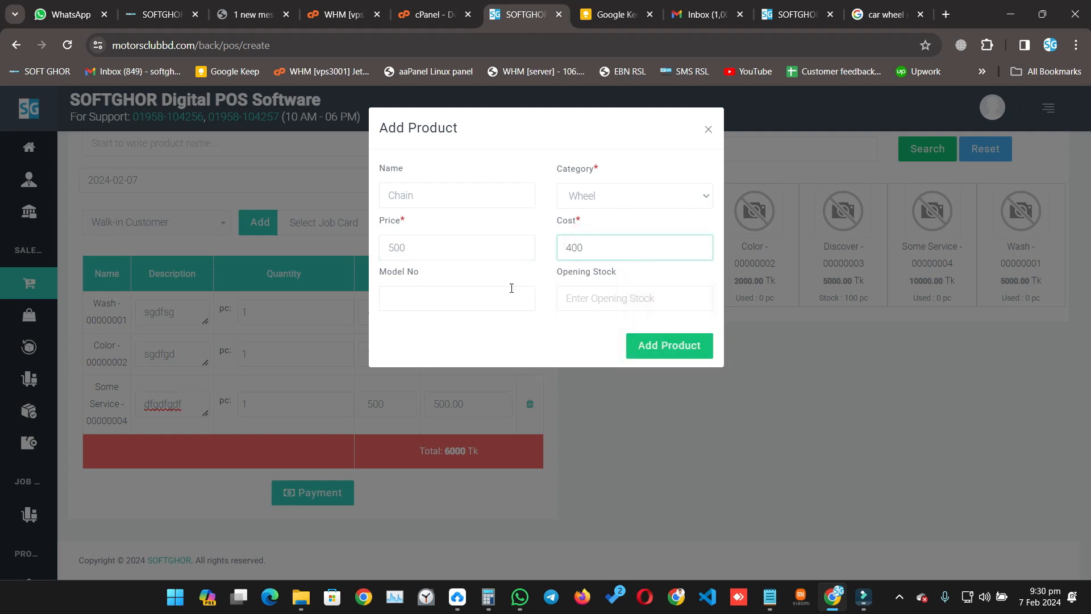
click(603, 307)
text(100)
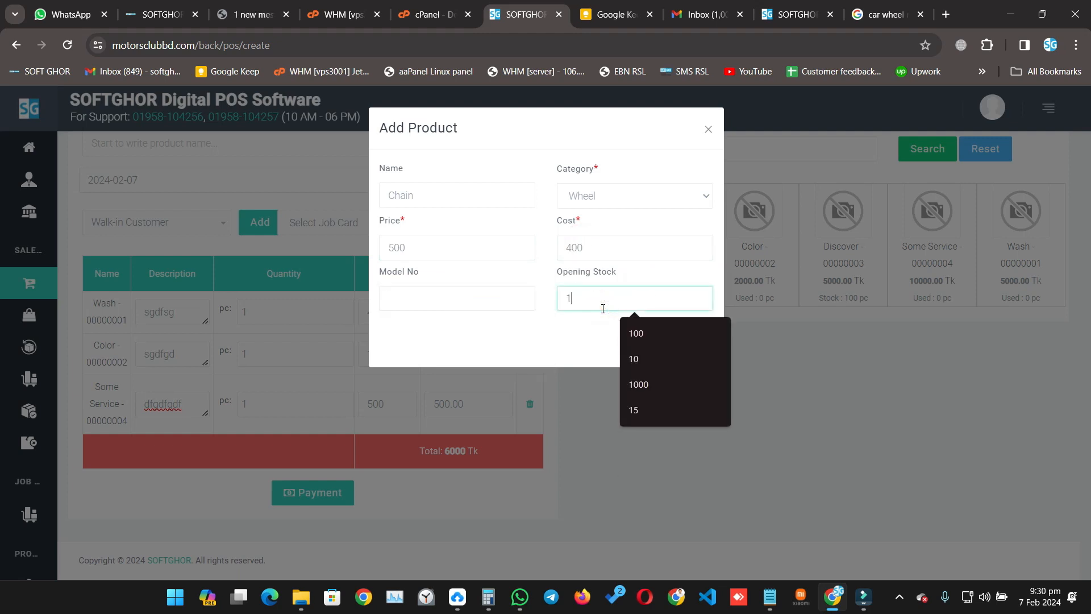
click(558, 323)
click(686, 349)
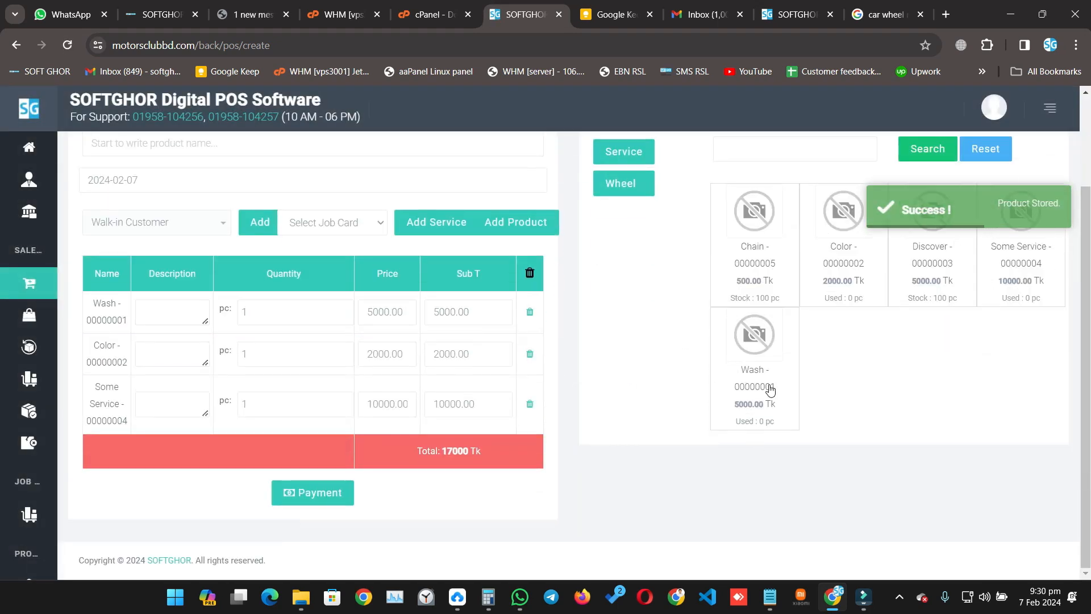
Add the Discover and Chain products to the bill
scroll(784, 392, up, 2)
click(923, 365)
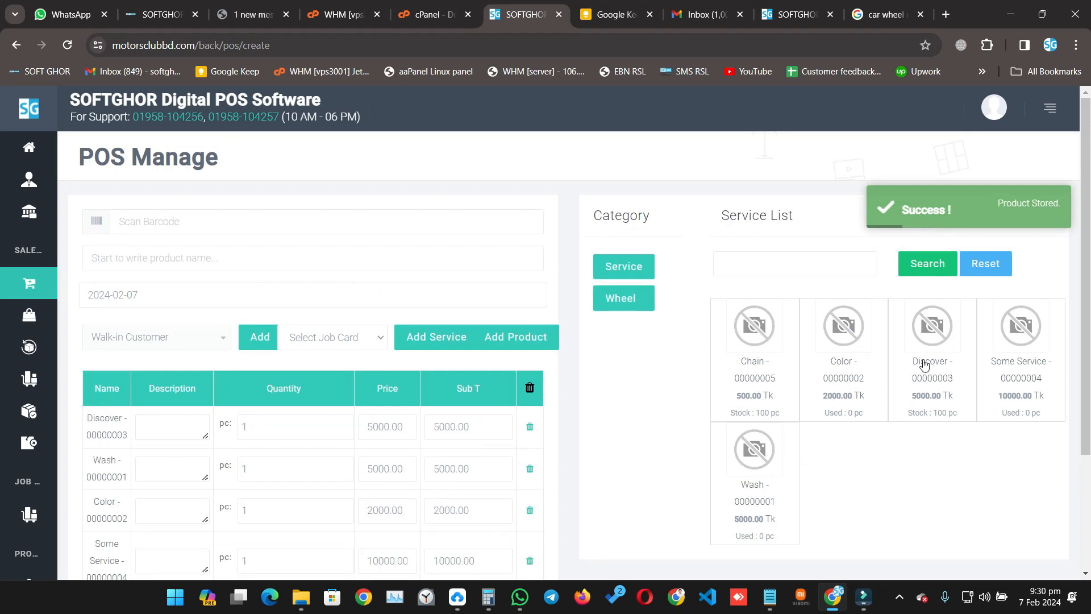
scroll(852, 324, down, 3)
scroll(891, 414, up, 3)
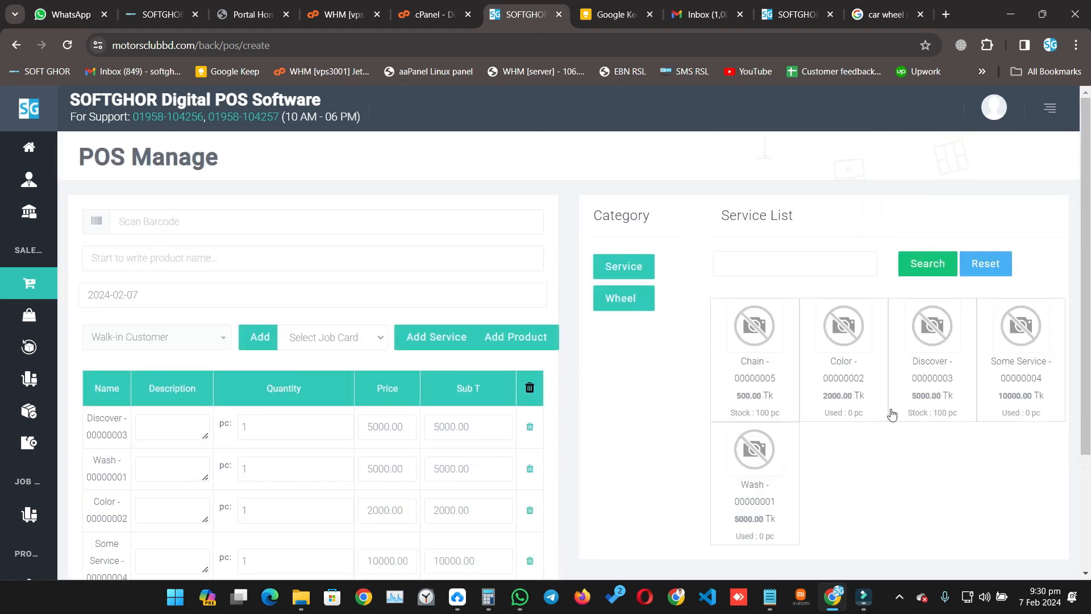
click(762, 384)
scroll(763, 384, down, 3)
scroll(620, 248, up, 3)
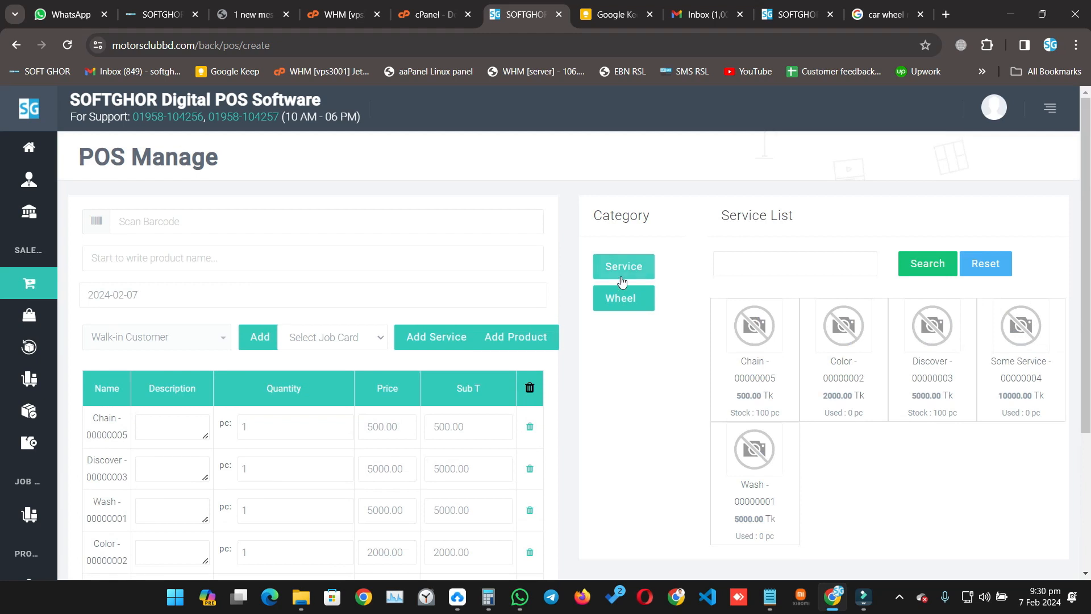
Filter the item list by the Service and Wheel categories to compare what each one offers
click(621, 277)
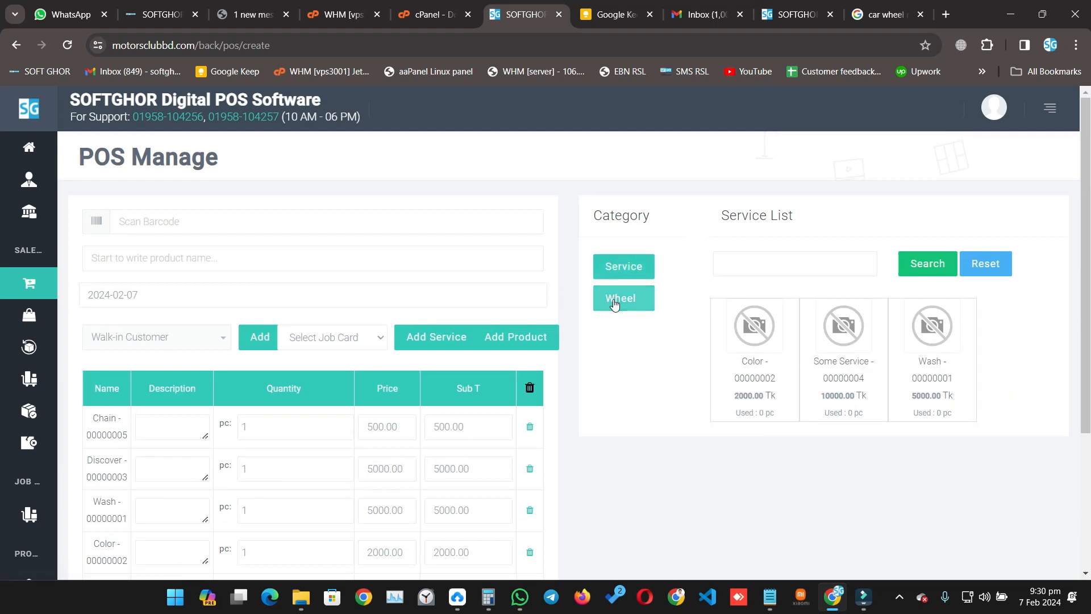
click(614, 302)
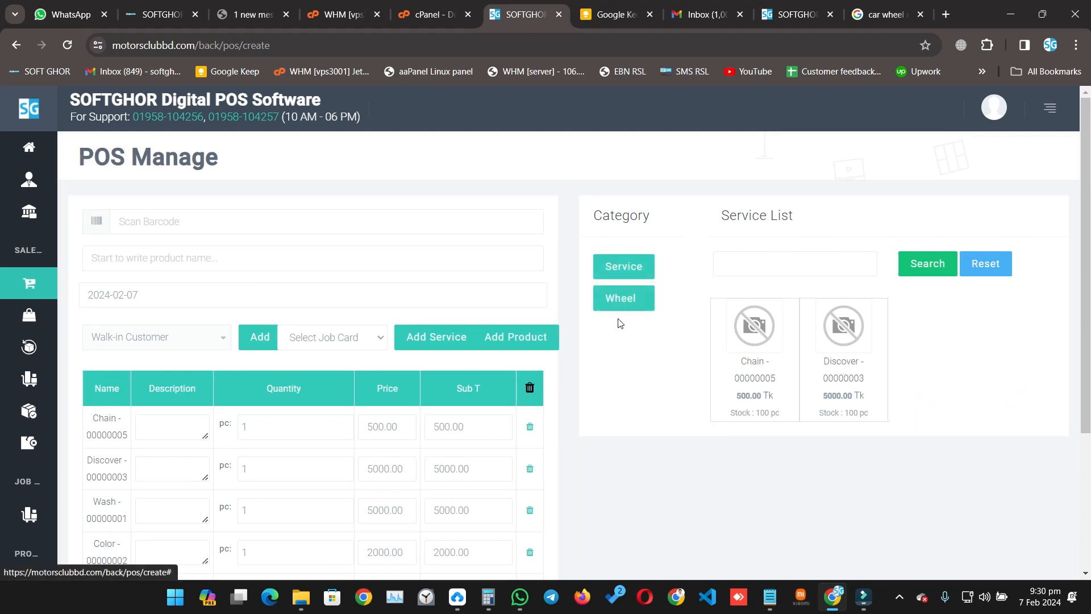
click(640, 268)
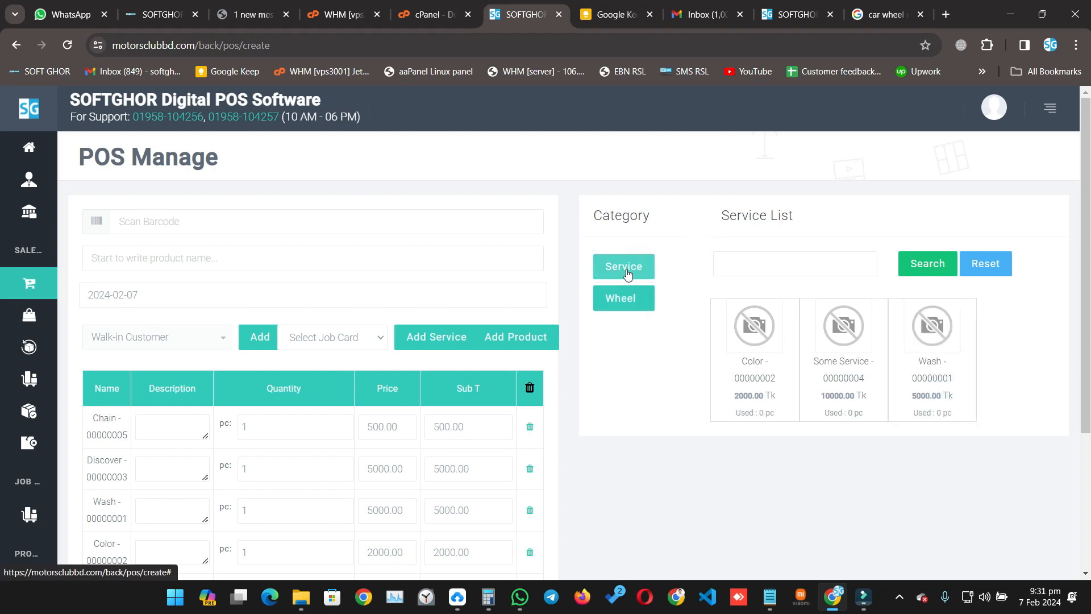
scroll(330, 403, down, 3)
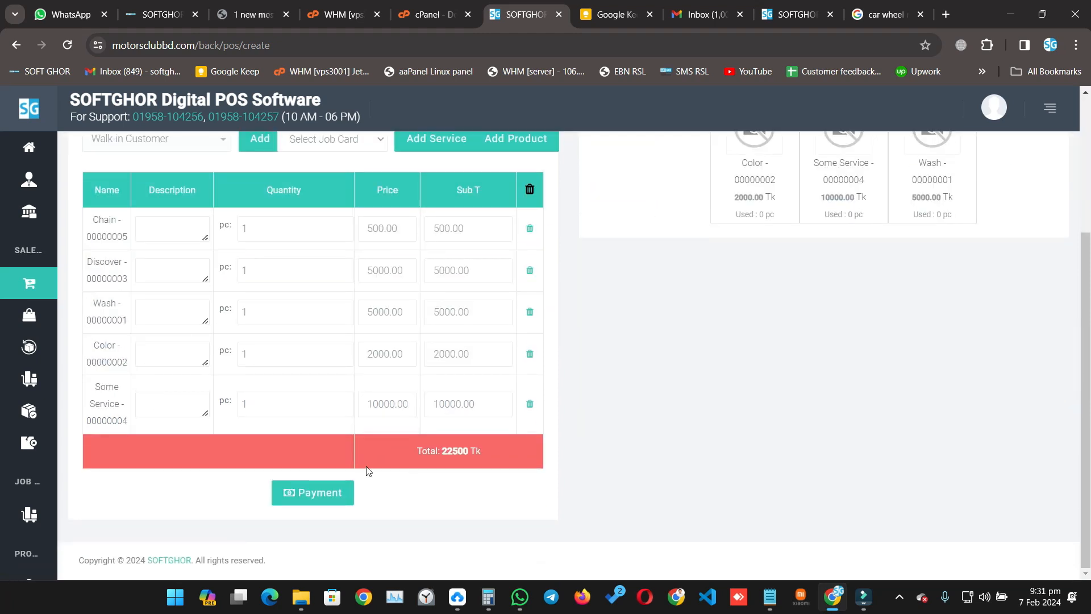
scroll(359, 457, up, 3)
scroll(329, 307, down, 3)
scroll(329, 302, up, 3)
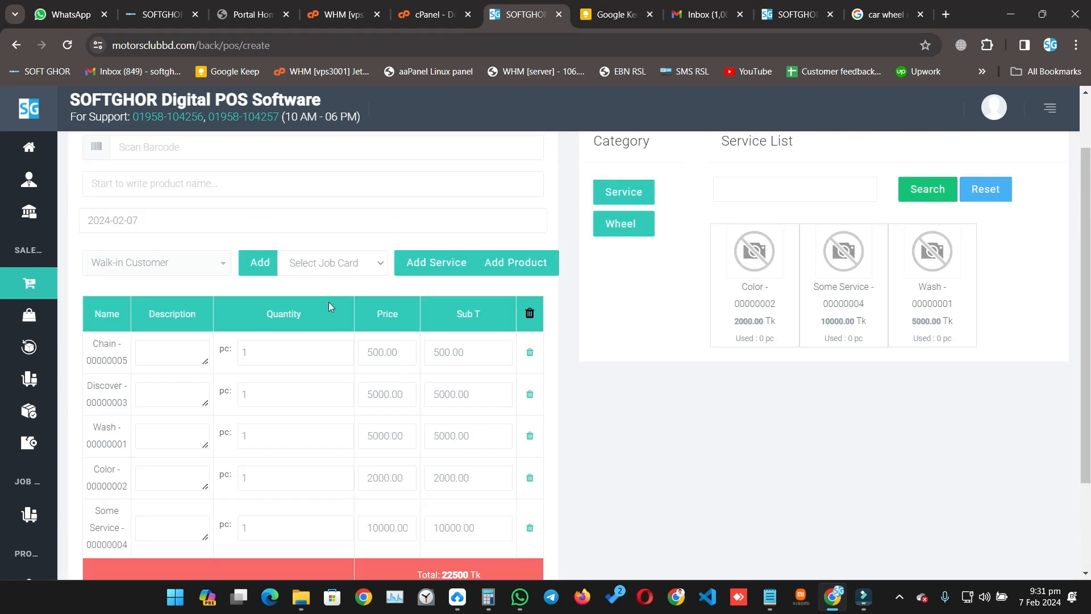
click(331, 280)
click(327, 281)
click(327, 282)
click(327, 282)
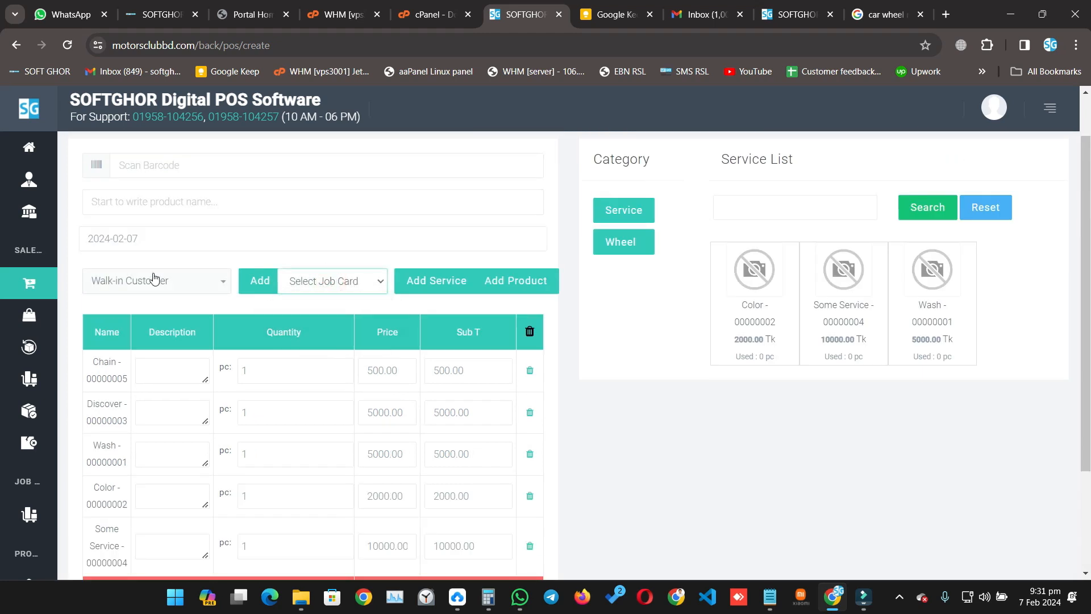
click(153, 278)
click(134, 360)
click(343, 281)
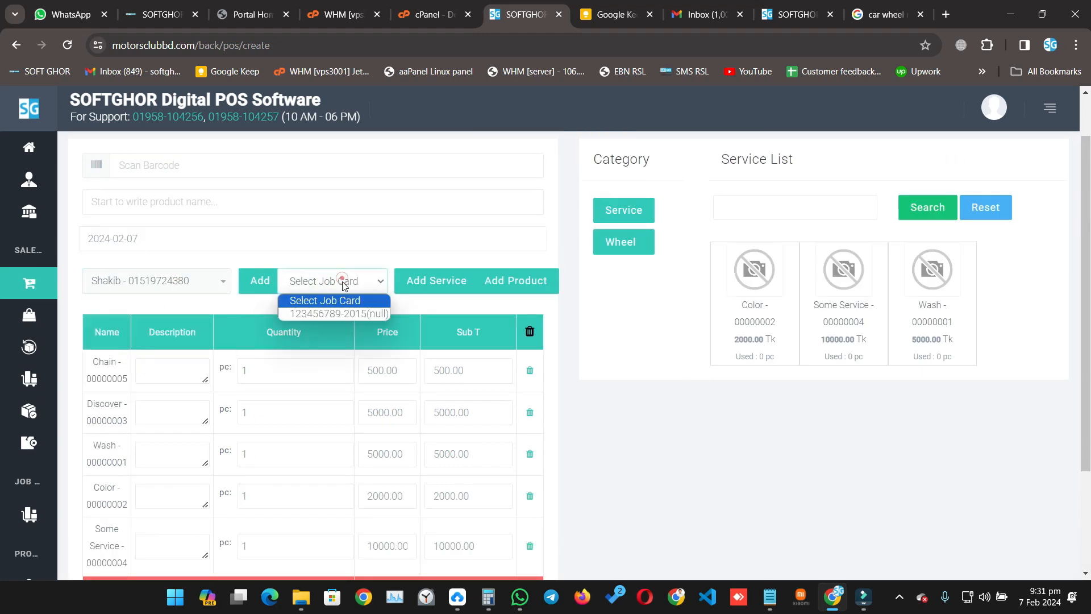
click(339, 313)
Open the bill's payment and try to place the order with a pay amount of 50000 to the CASH account
scroll(367, 446, down, 3)
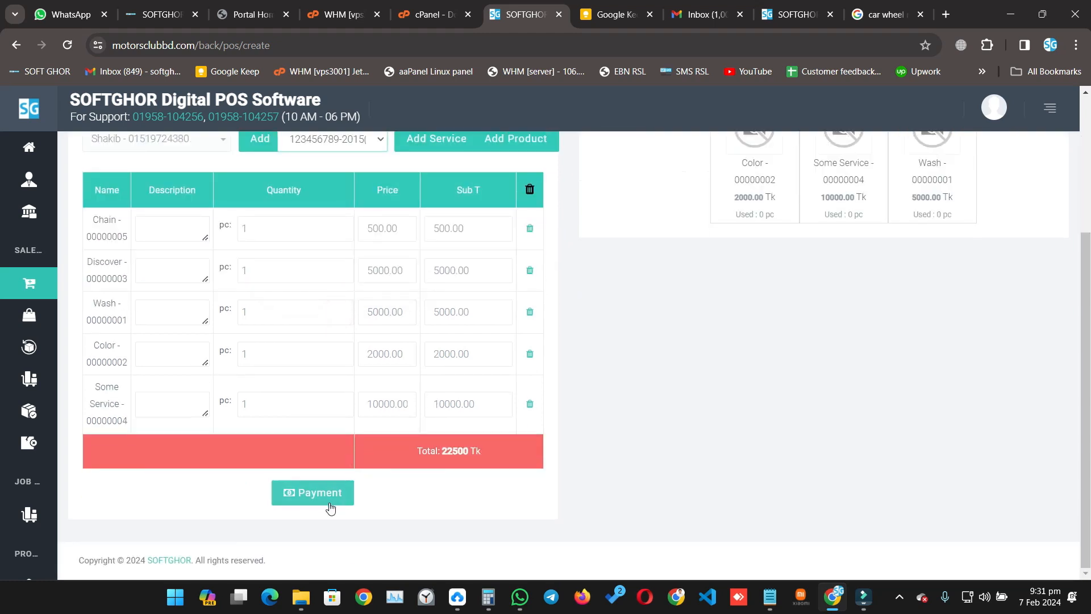
click(330, 508)
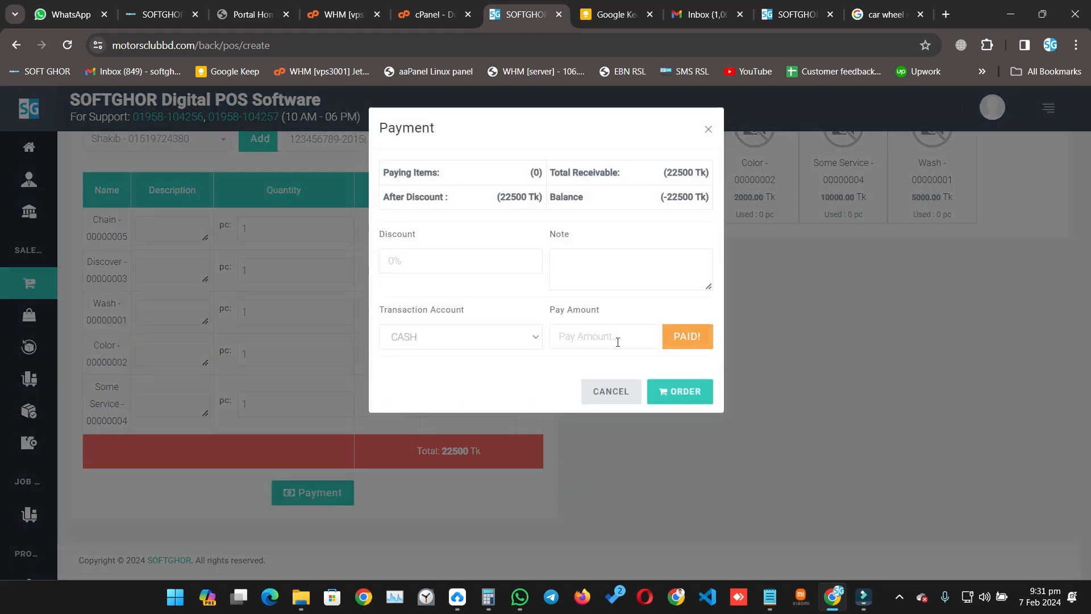
click(617, 342)
text(500)
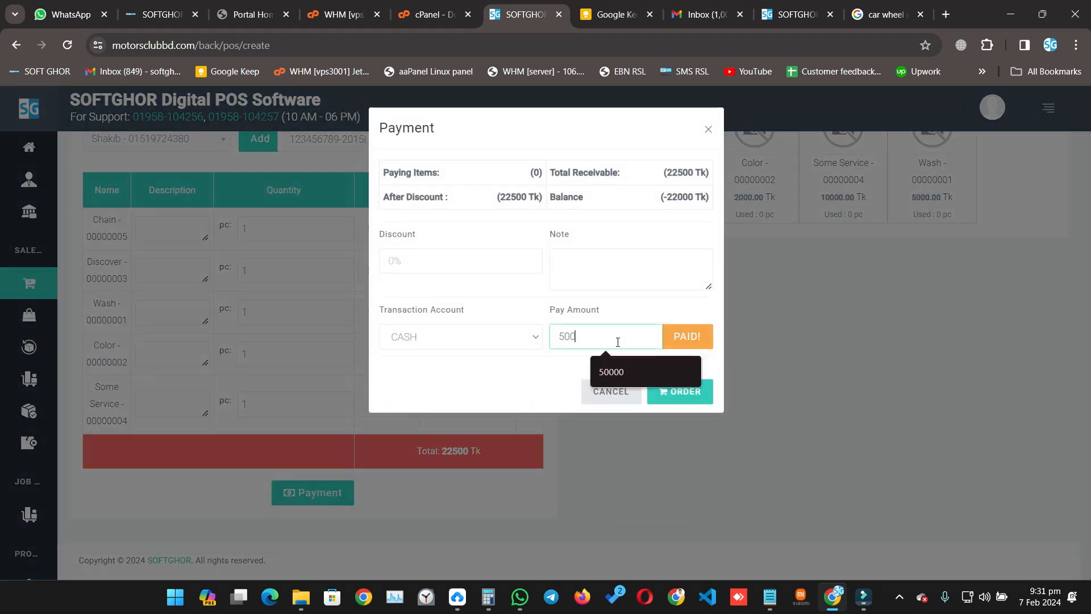
text(00)
click(530, 390)
click(689, 390)
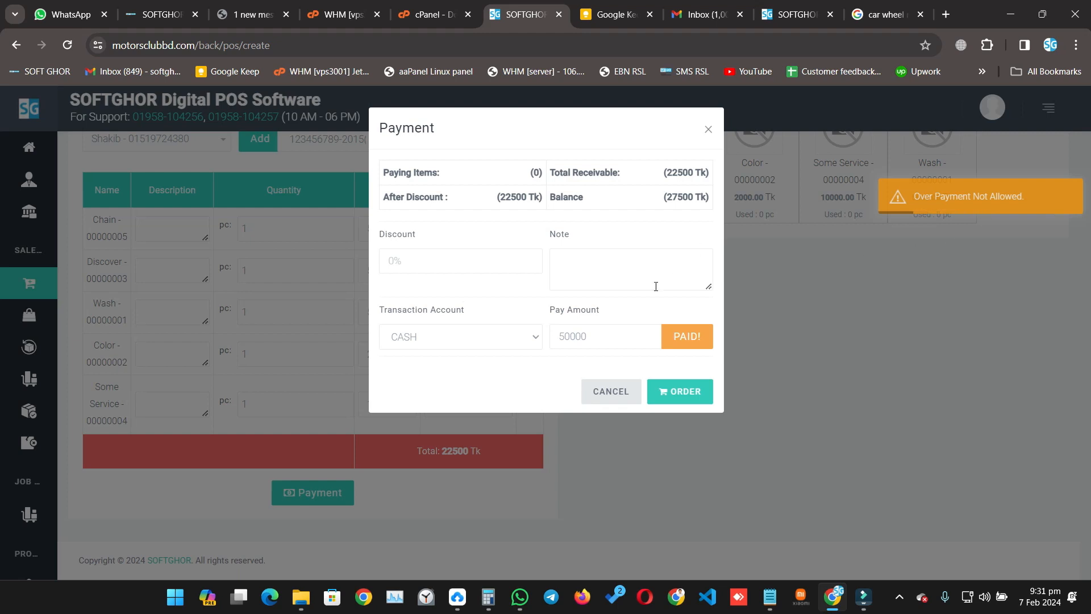
Set the pay amount to 5000 and place the order
click(602, 344)
key(BackSpace)
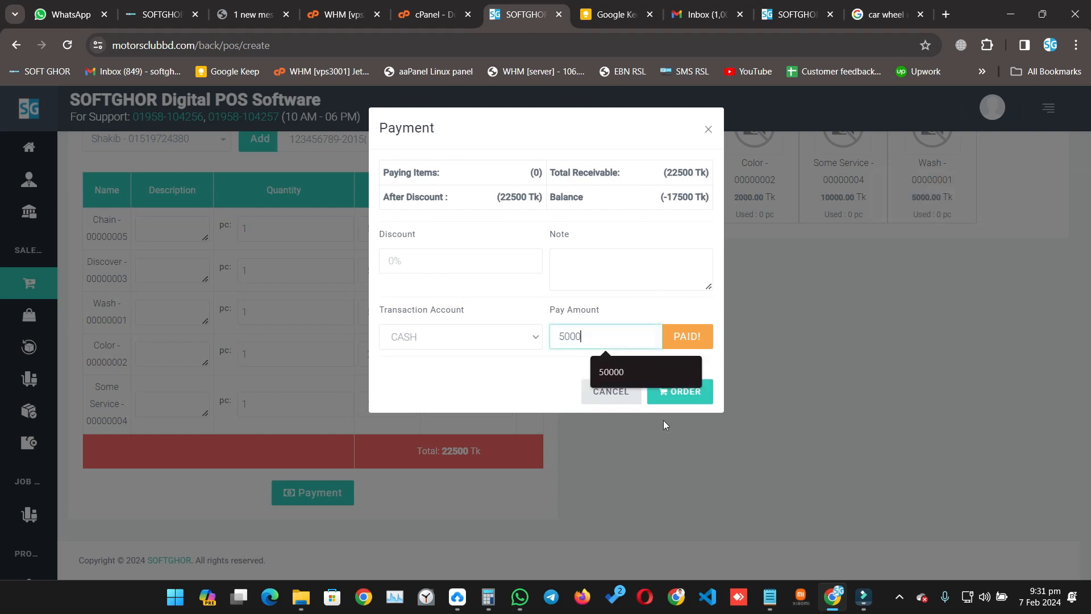
click(674, 397)
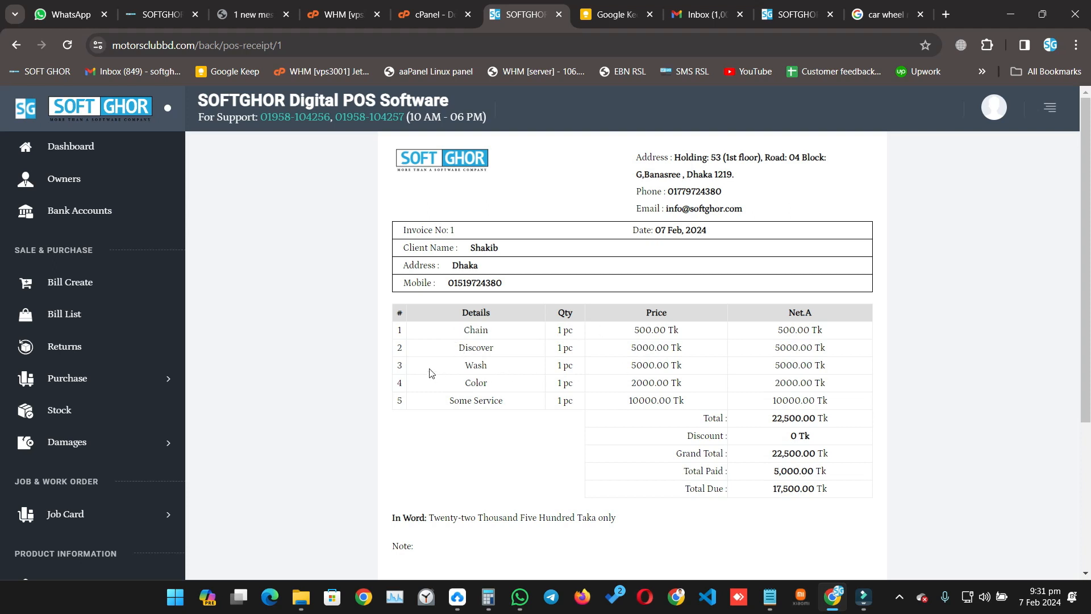
Check the items on the invoice, and examine the new sale and the registration number filter in the bill list
triple_click(455, 399)
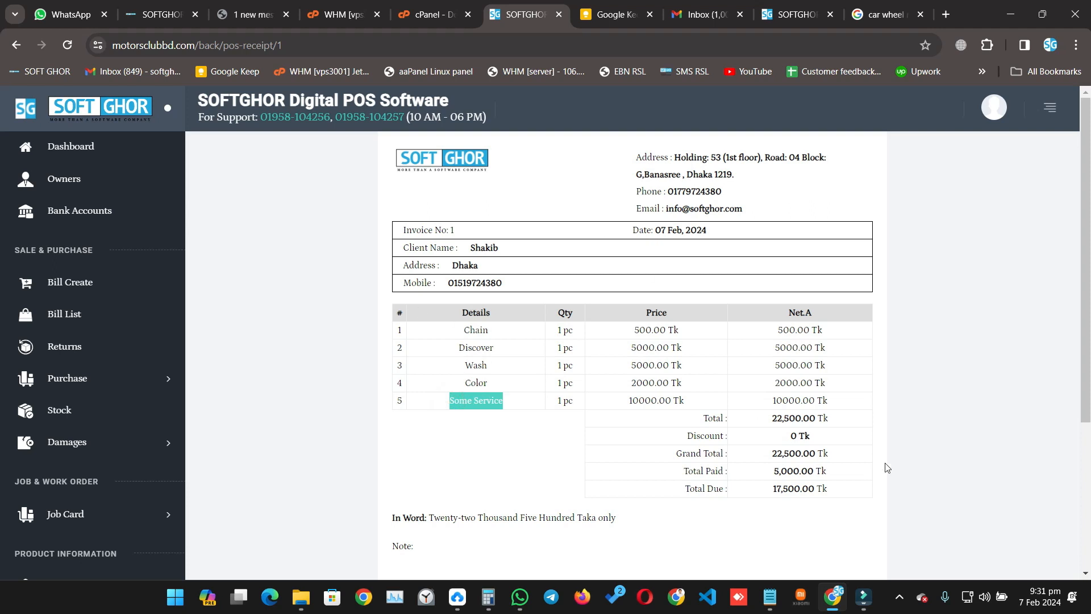
click(84, 313)
scroll(339, 442, down, 3)
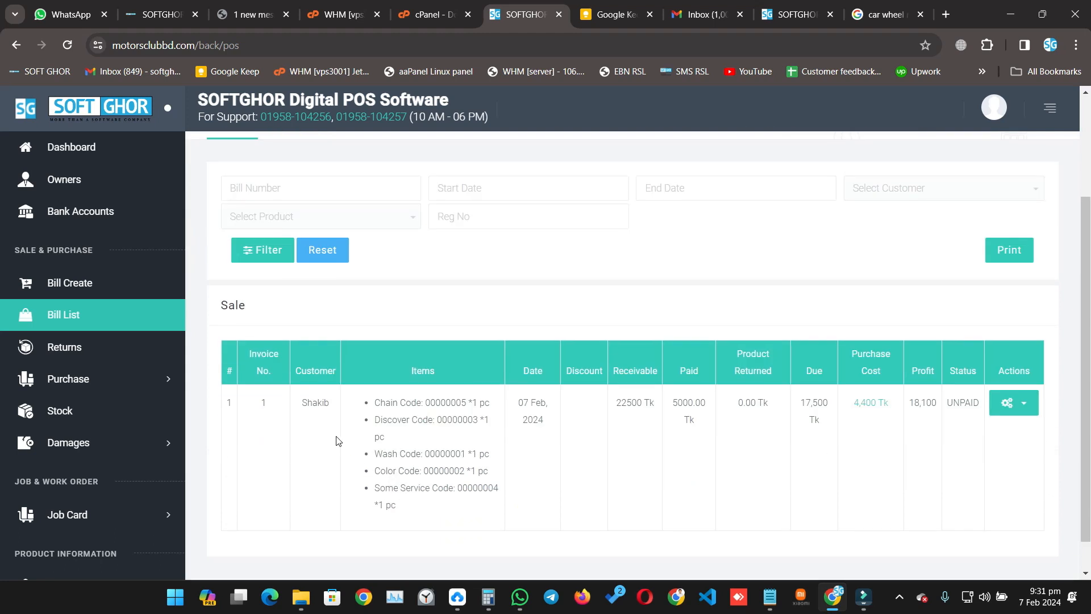
scroll(474, 313, up, 1)
click(392, 292)
click(502, 294)
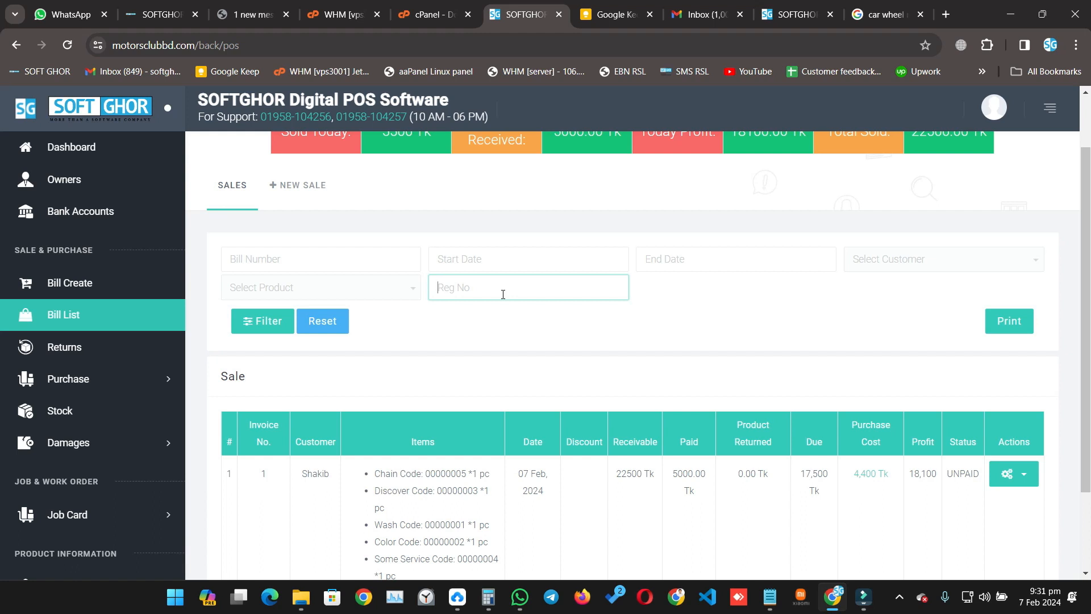
scroll(94, 443, down, 9)
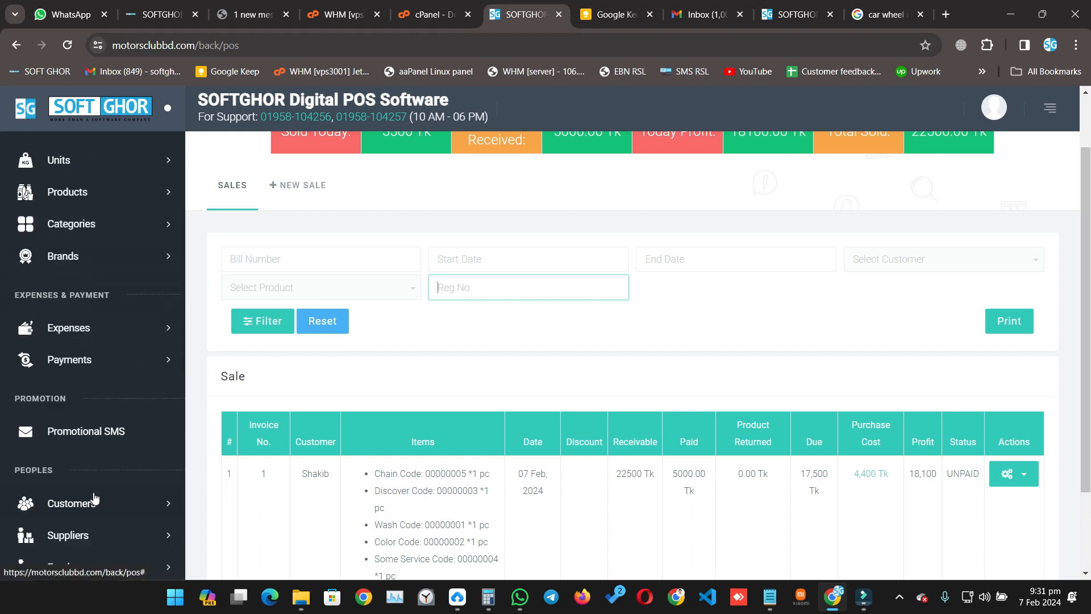
click(86, 504)
click(89, 561)
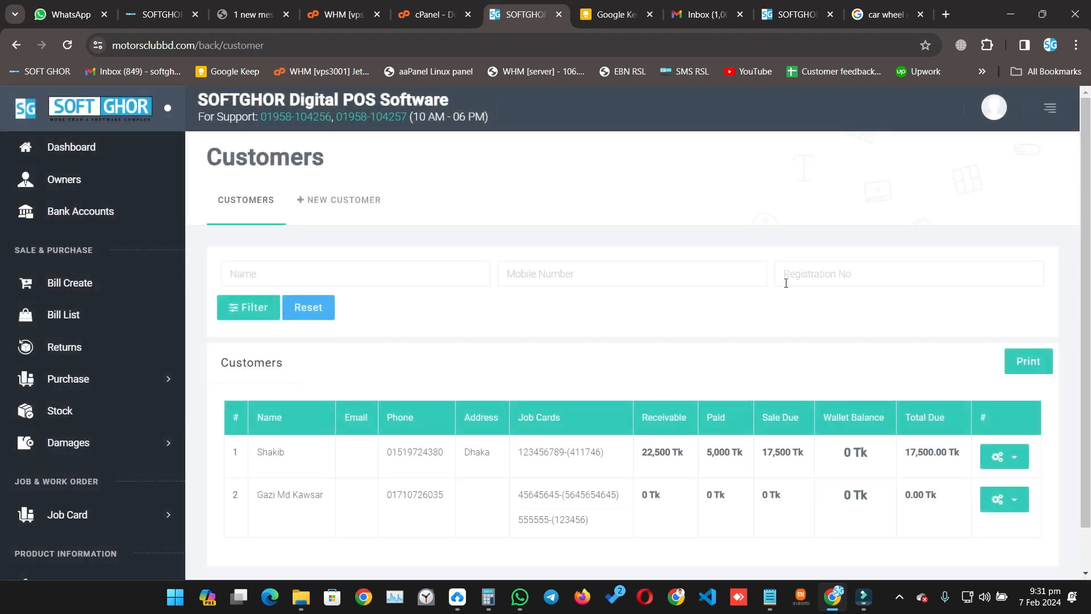
click(827, 282)
text(411746)
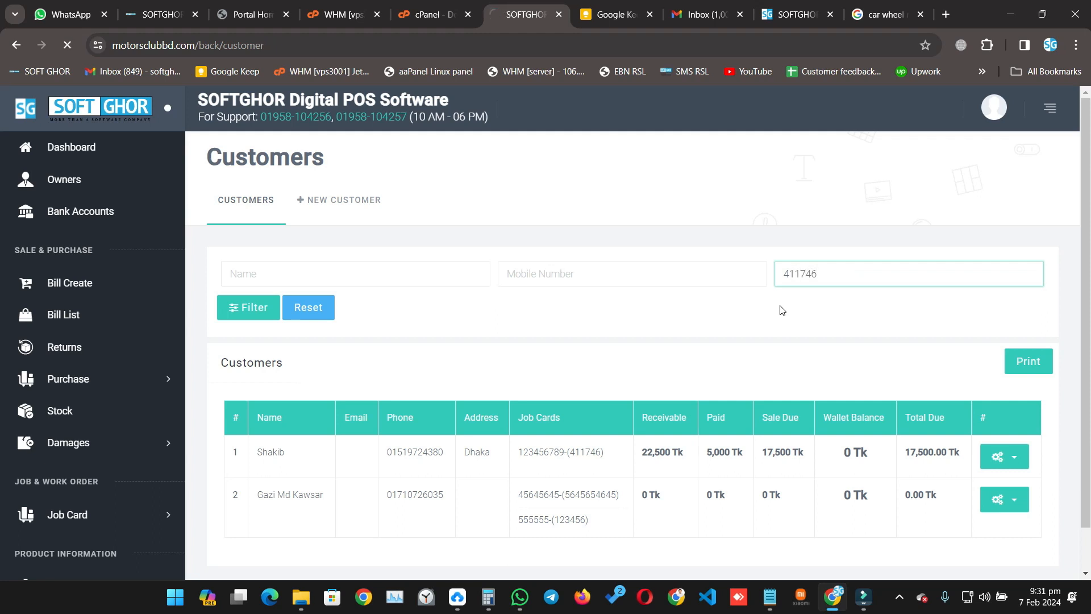
key(Return)
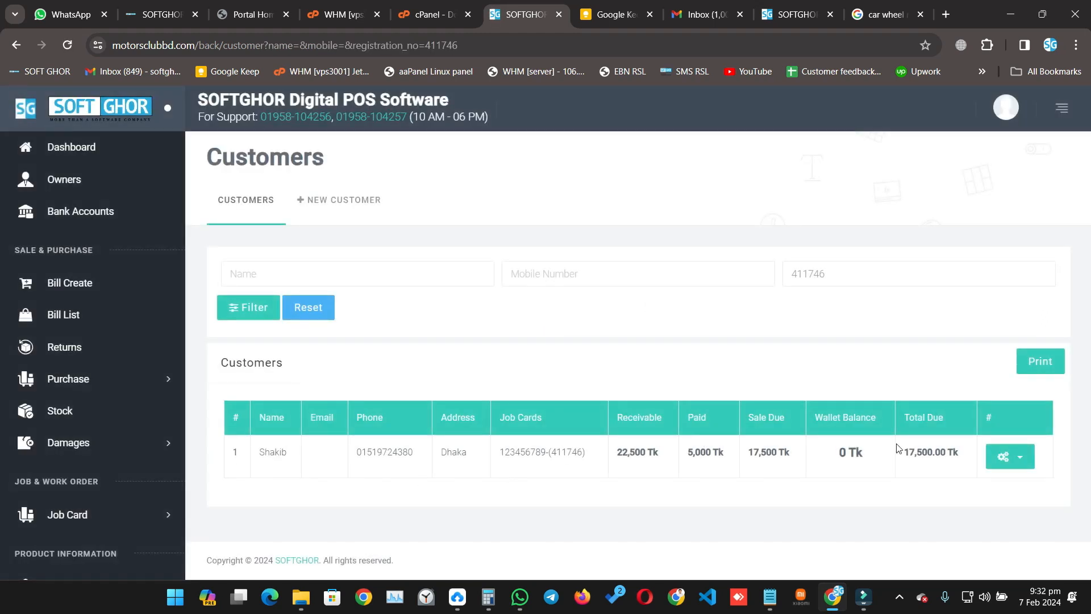
Clear the registration number filter and examine the customer list's name and mobile number filters
double_click(833, 273)
key(BackSpace)
click(579, 277)
click(428, 277)
click(564, 274)
click(394, 269)
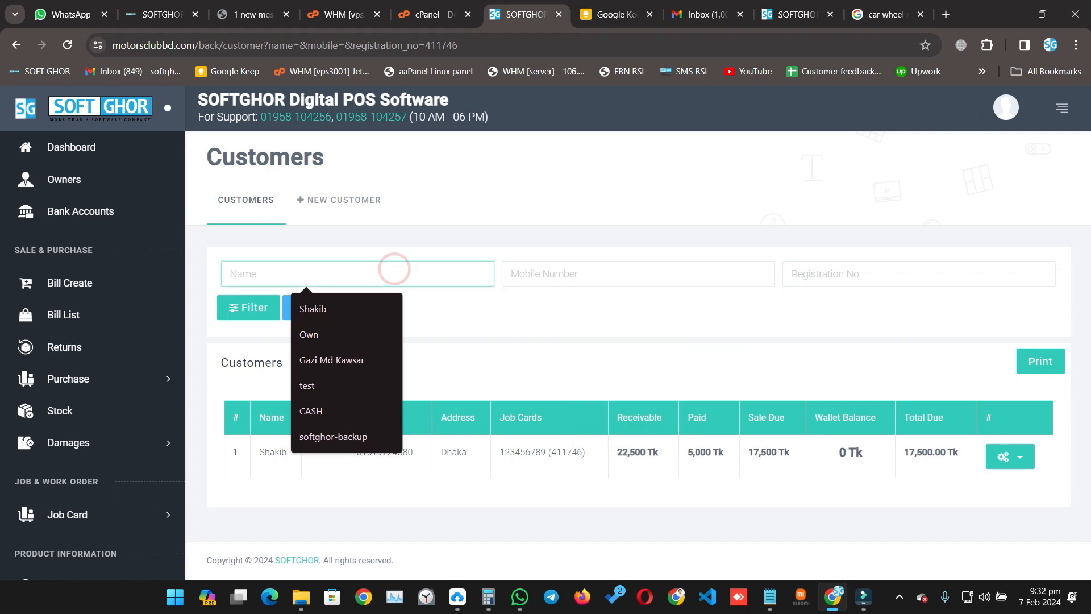
scroll(82, 312, down, 5)
scroll(81, 312, up, 5)
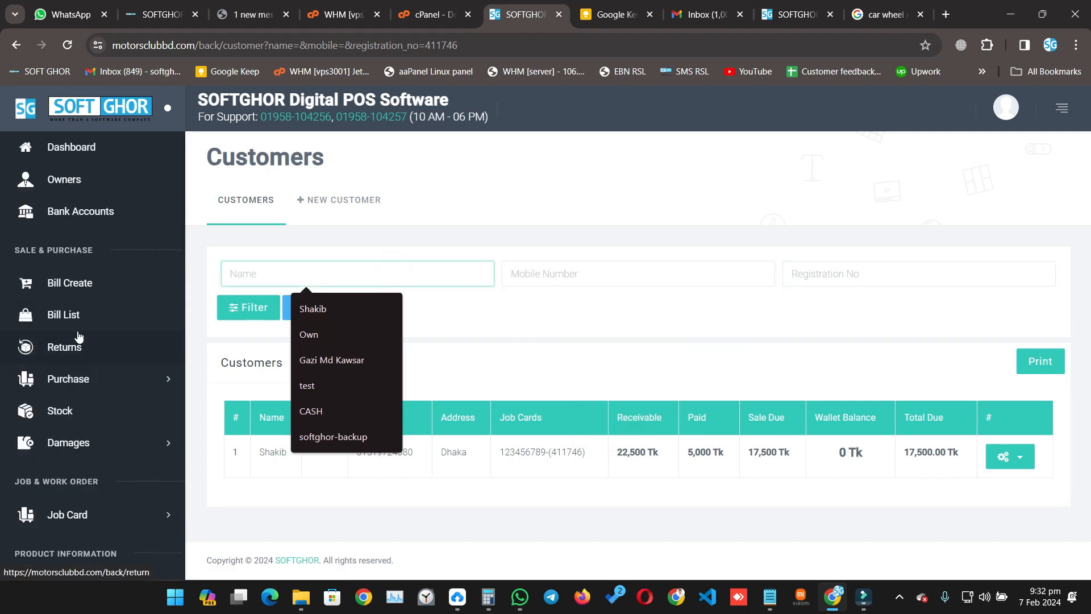
Check the bill list and examine the totals on the dashboard
click(72, 315)
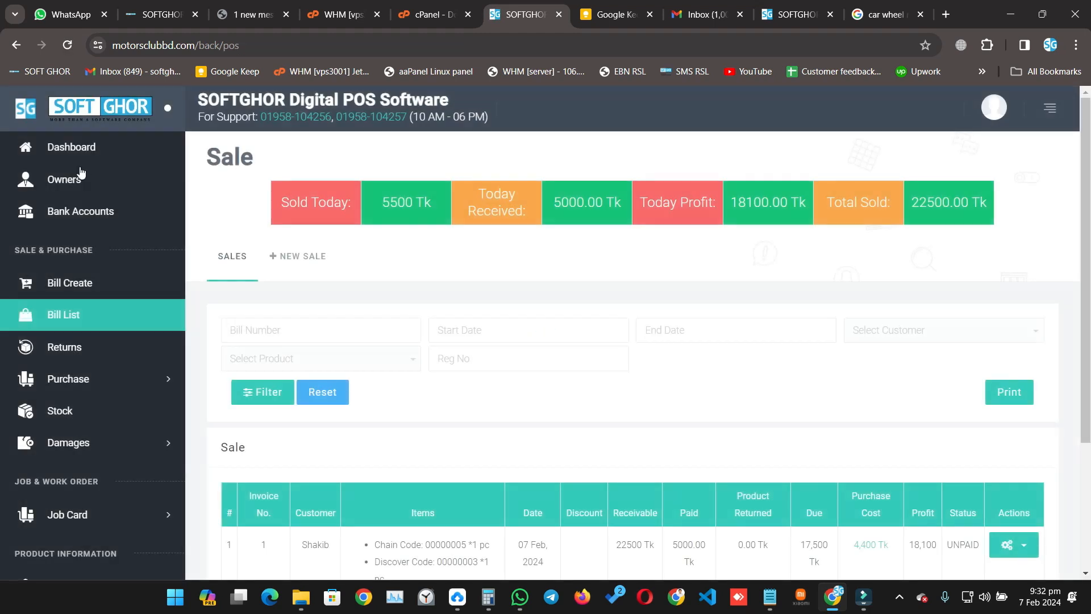
click(74, 147)
scroll(80, 455, down, 10)
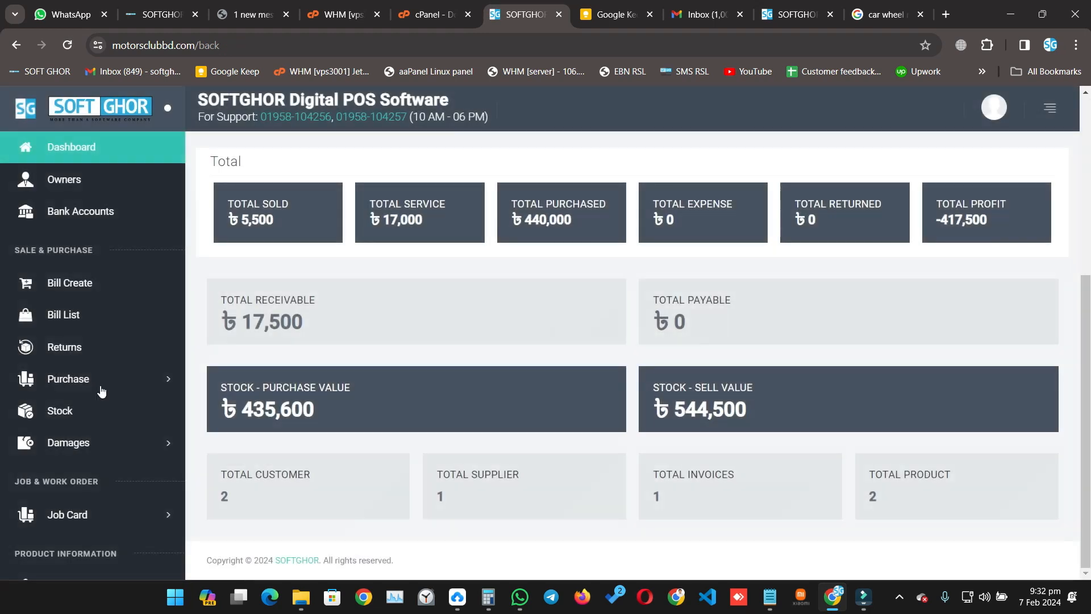
Run the Customer History report for the newly added customer without a date range, and return to the dashboard
scroll(80, 482, up, 15)
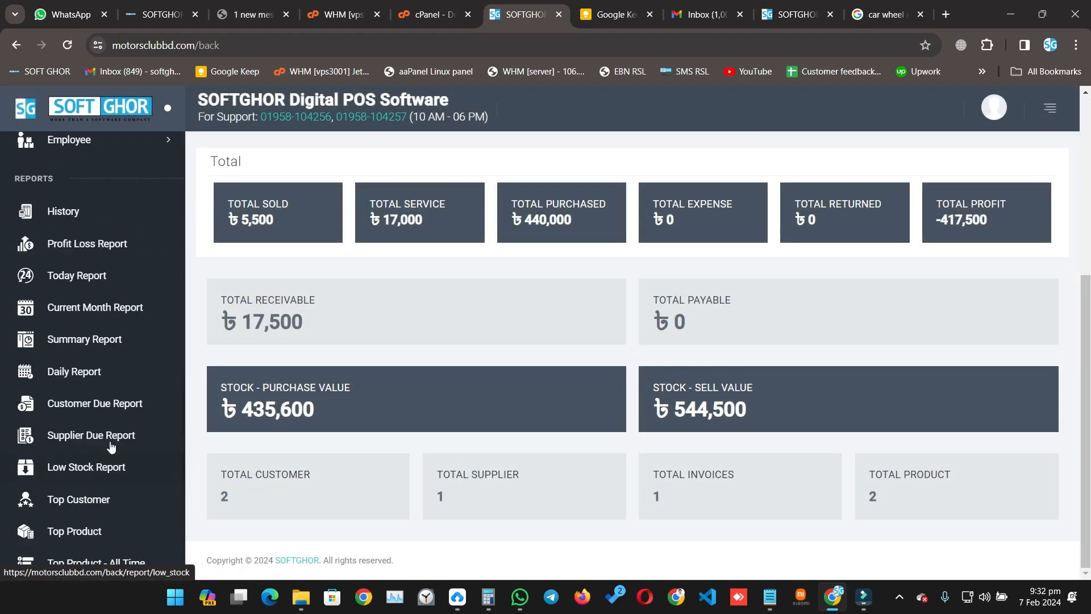
scroll(107, 424, down, 10)
scroll(118, 452, up, 1)
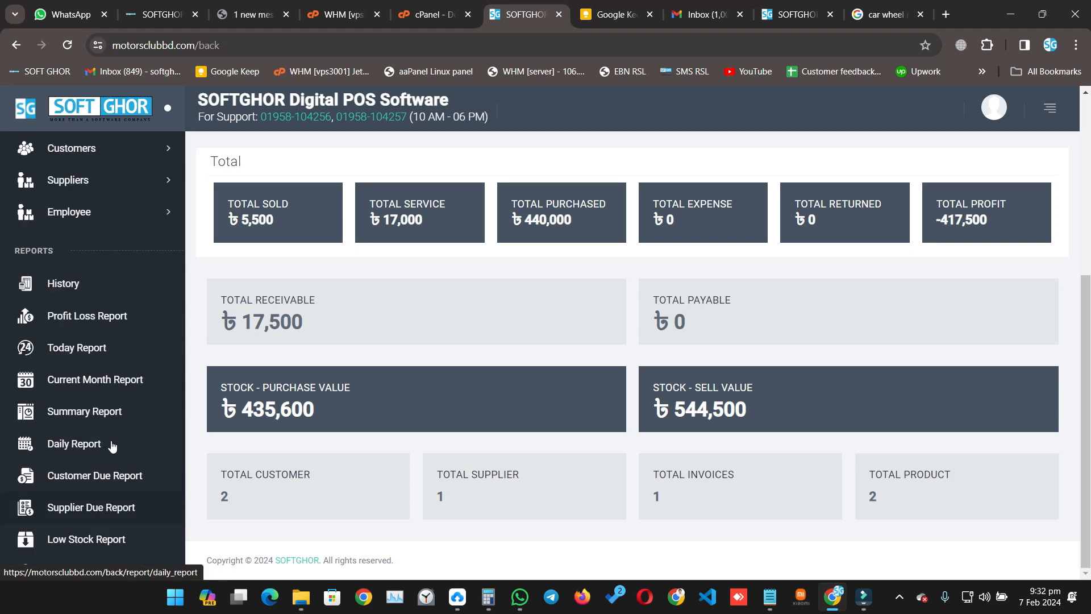
scroll(107, 452, down, 3)
scroll(88, 287, up, 3)
click(74, 284)
click(292, 234)
click(273, 335)
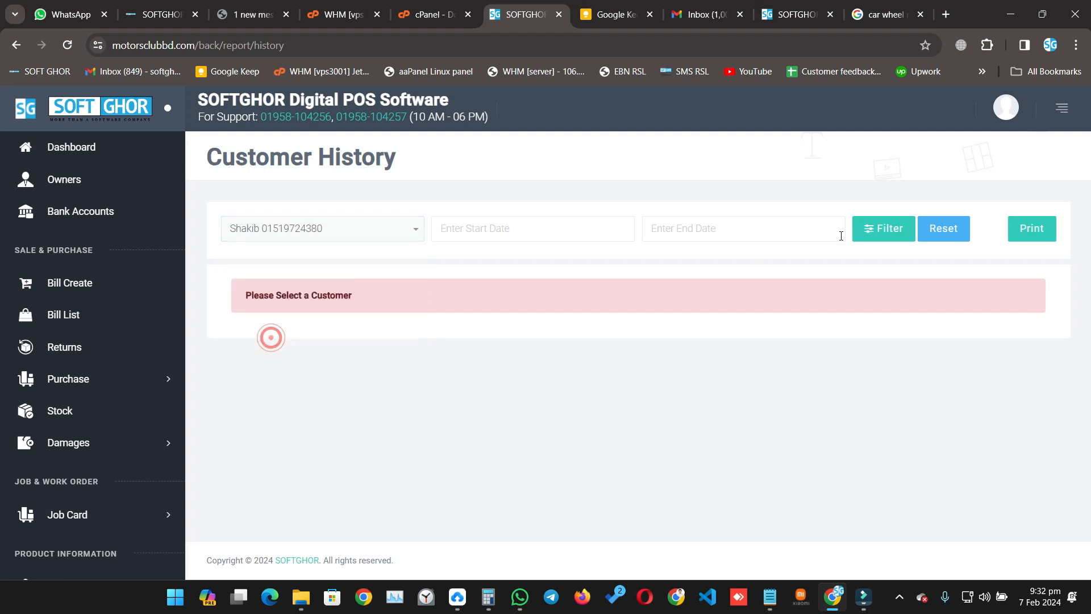
click(865, 237)
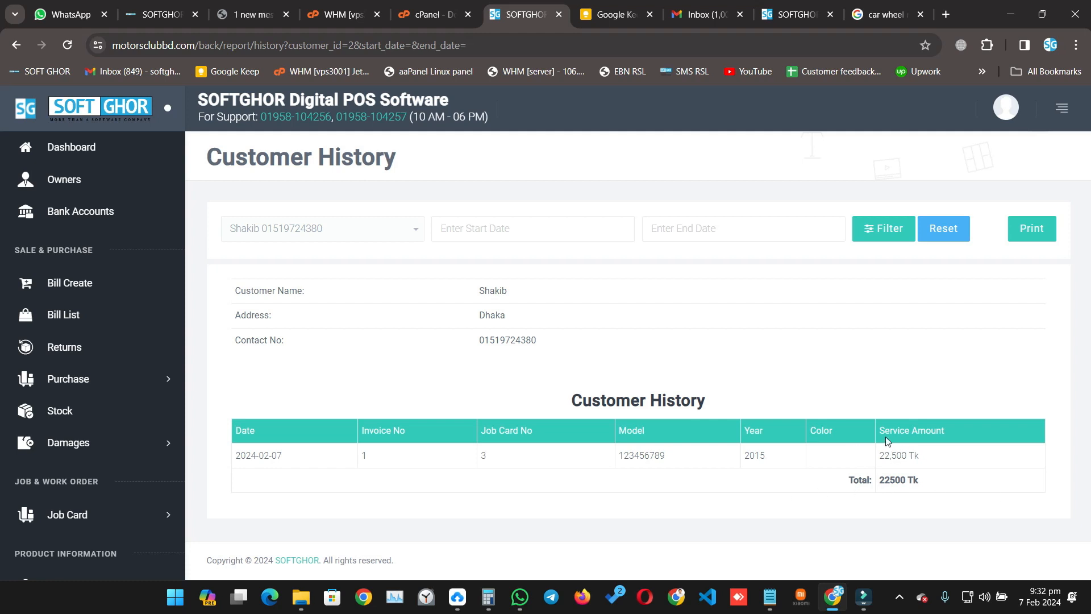
click(79, 147)
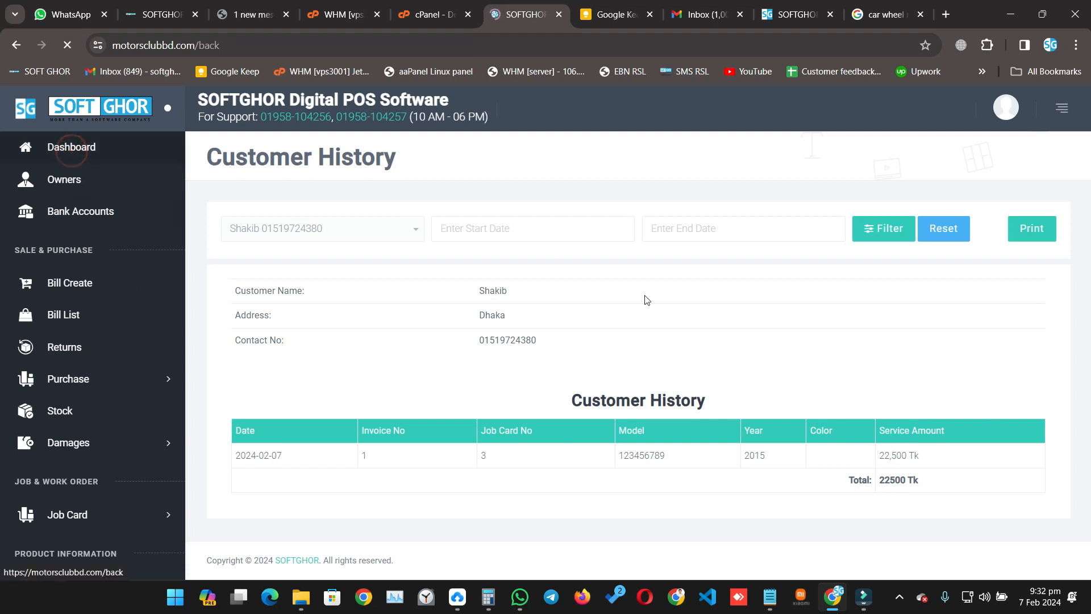